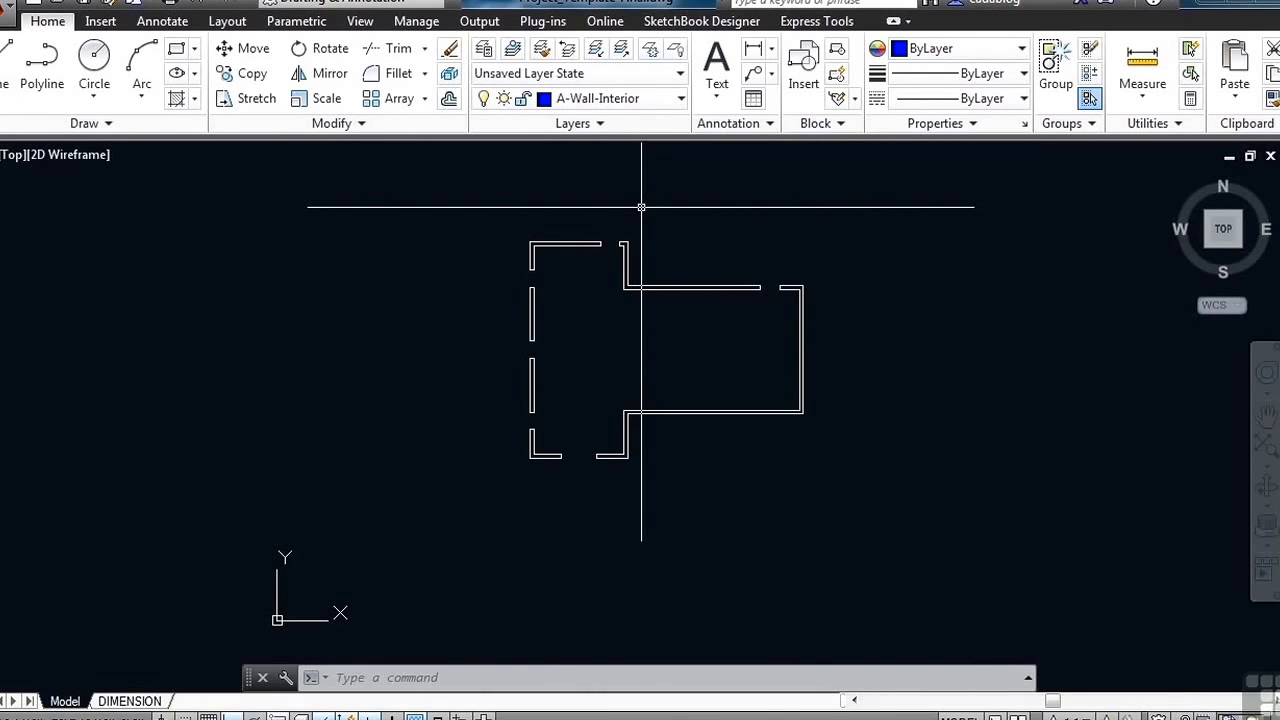
- Draw a vertical polyline between the two inside corners where the left room block meets the right wing
key(Return)
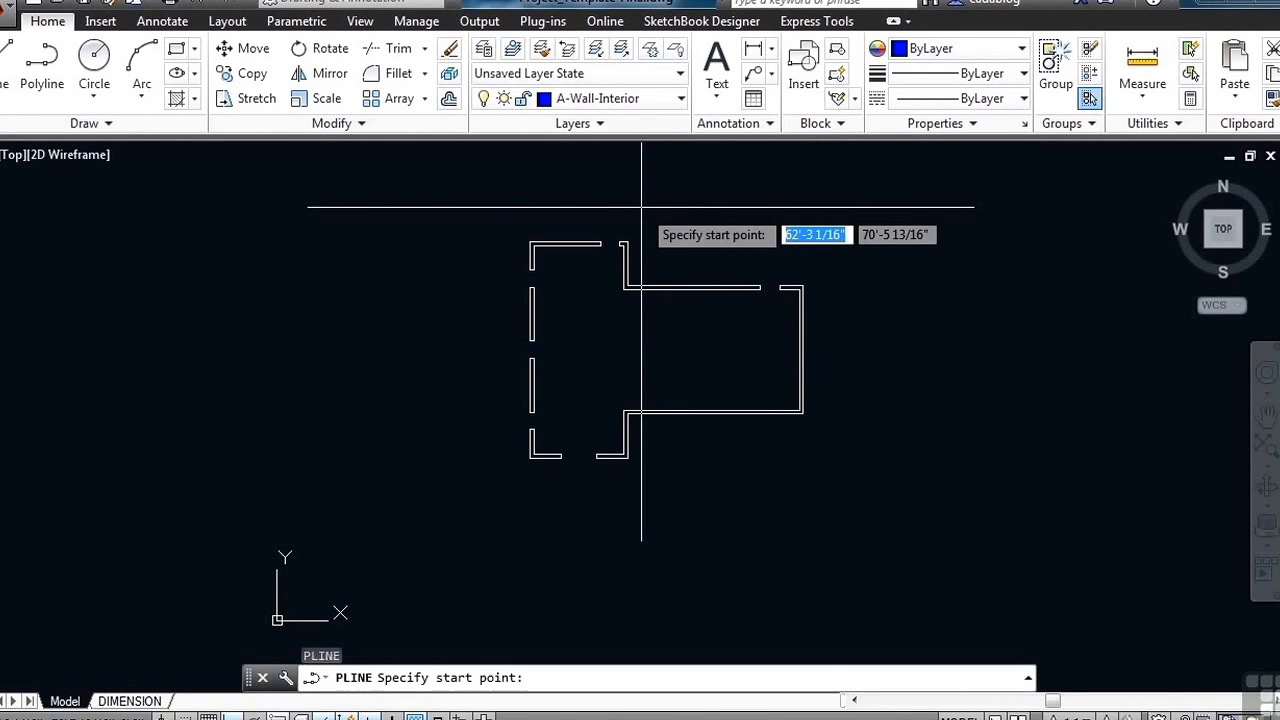
scroll(620, 324, up, 3)
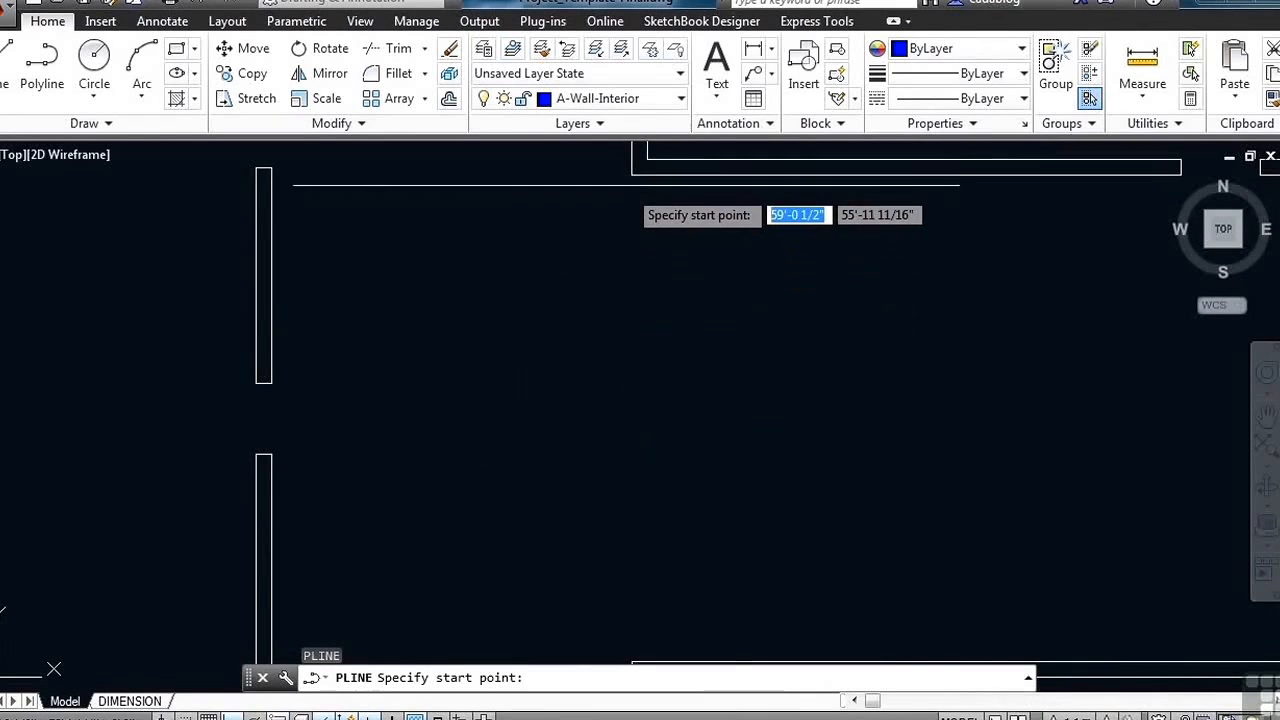
click(631, 174)
scroll(625, 285, down, 4)
scroll(608, 430, up, 5)
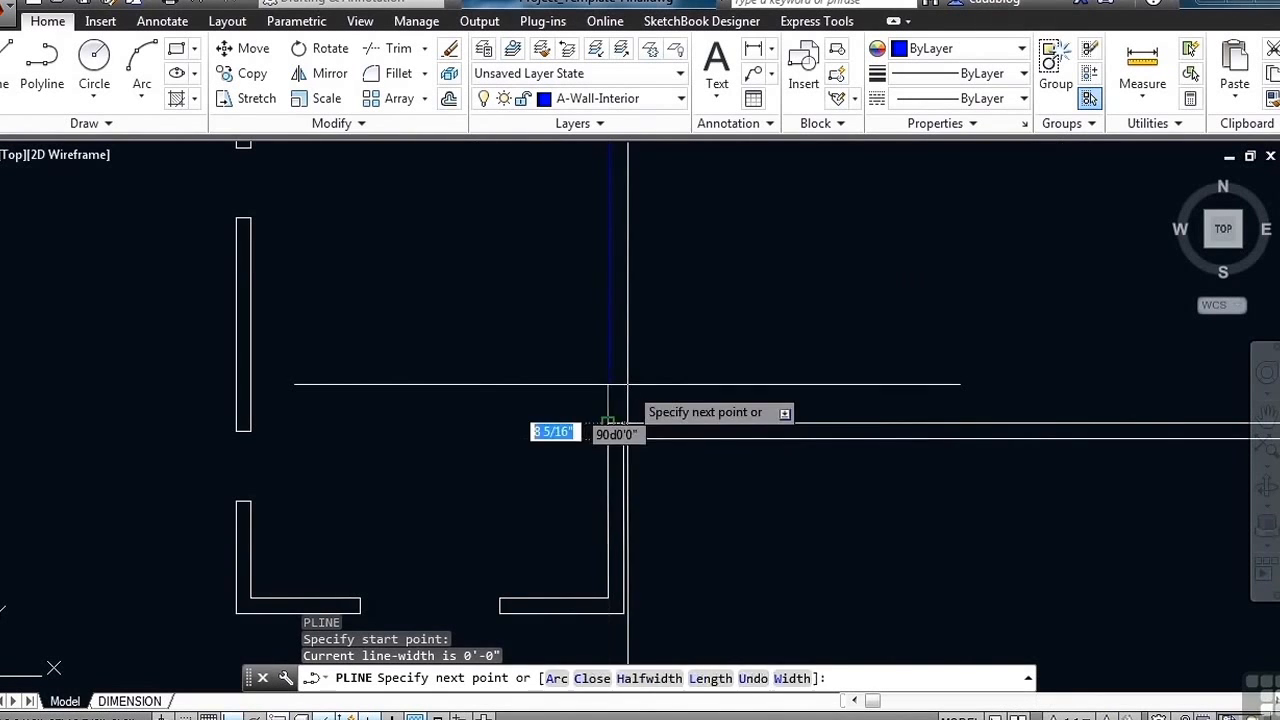
click(609, 423)
key(Return)
- Offset the new vertical interior wall line 6 inches toward the right wing
text(o)
key(Return)
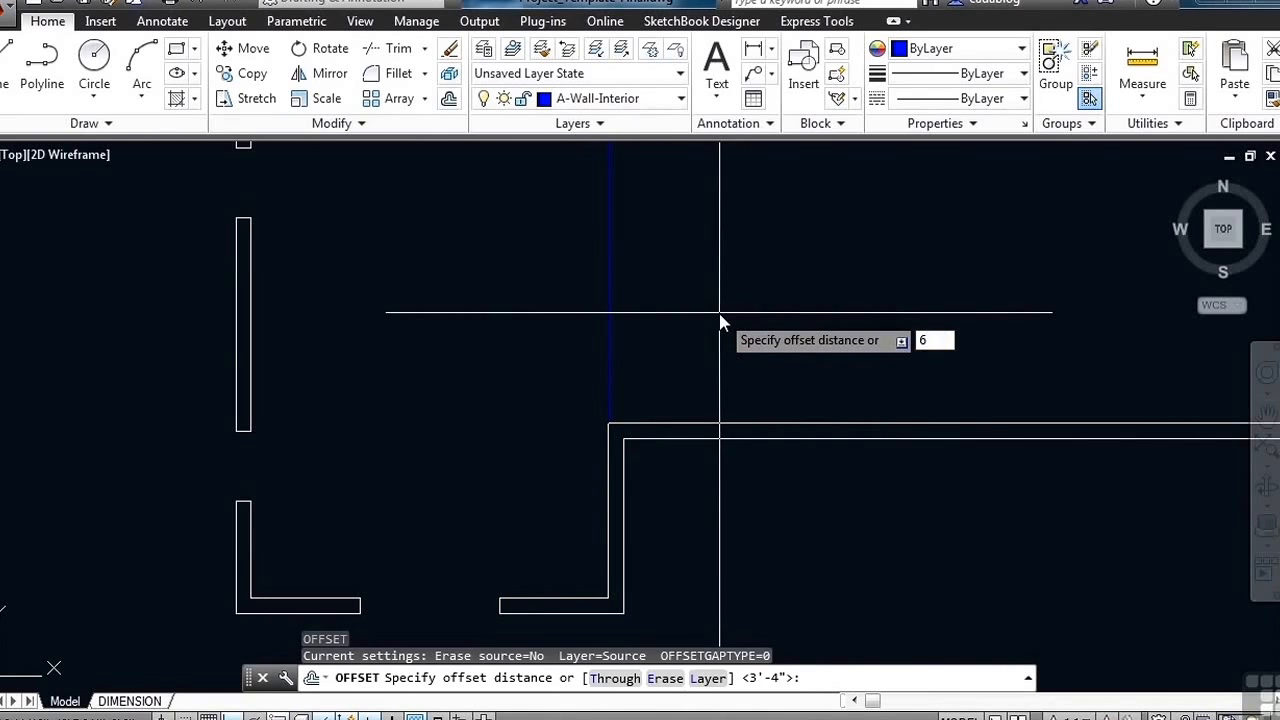
key(Return)
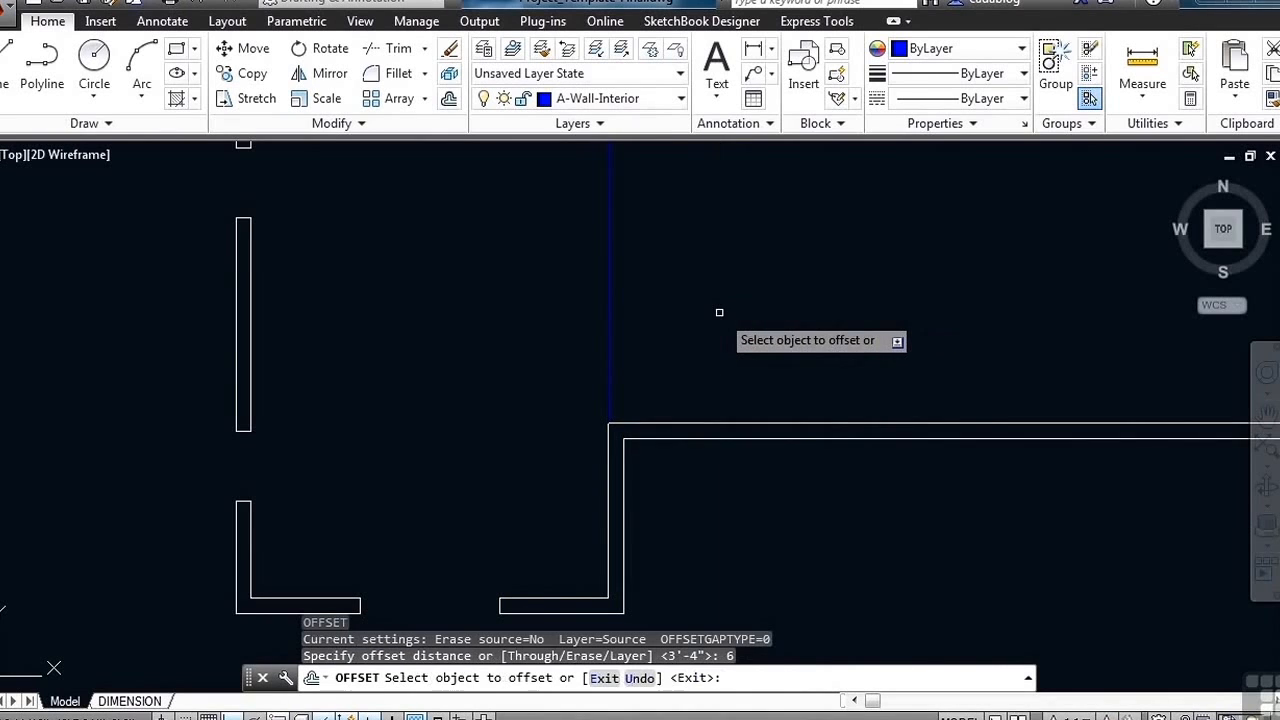
click(610, 291)
click(711, 307)
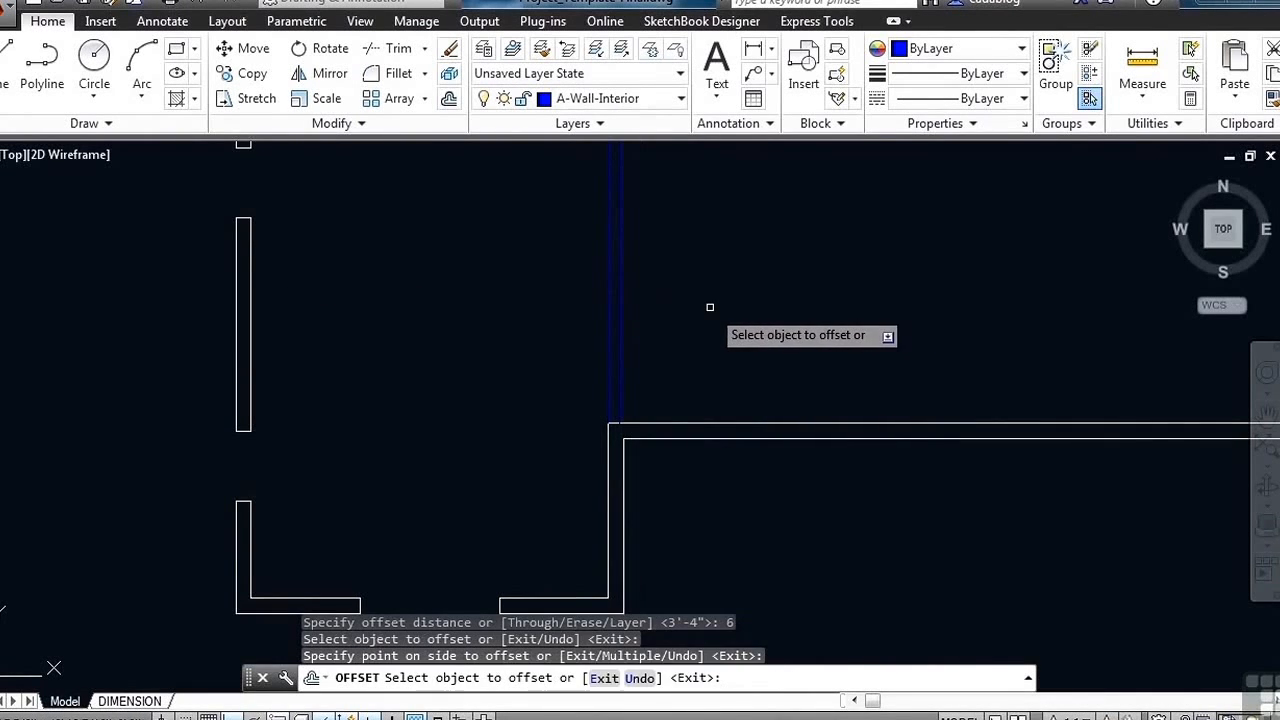
scroll(710, 307, down, 6)
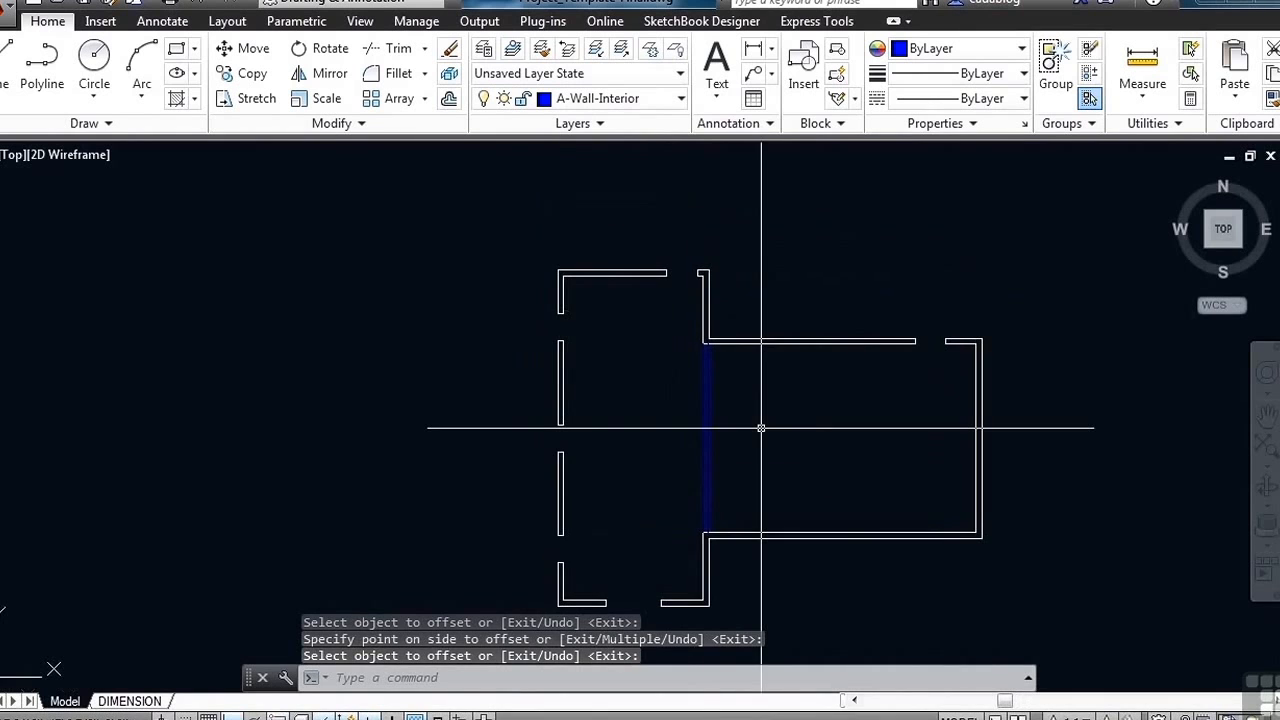
key(Escape)
- Offset the inner line of the left block's upper exterior wall 12' downward into the room
text(o)
key(Return)
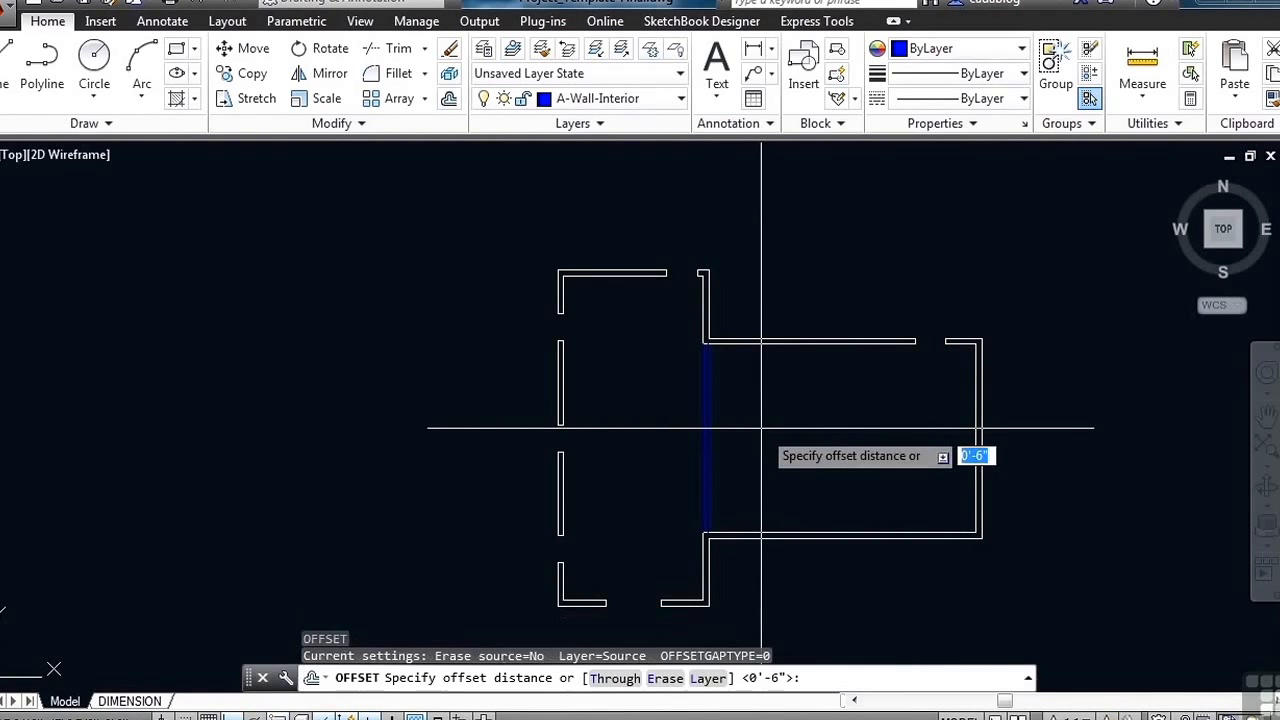
text(12)
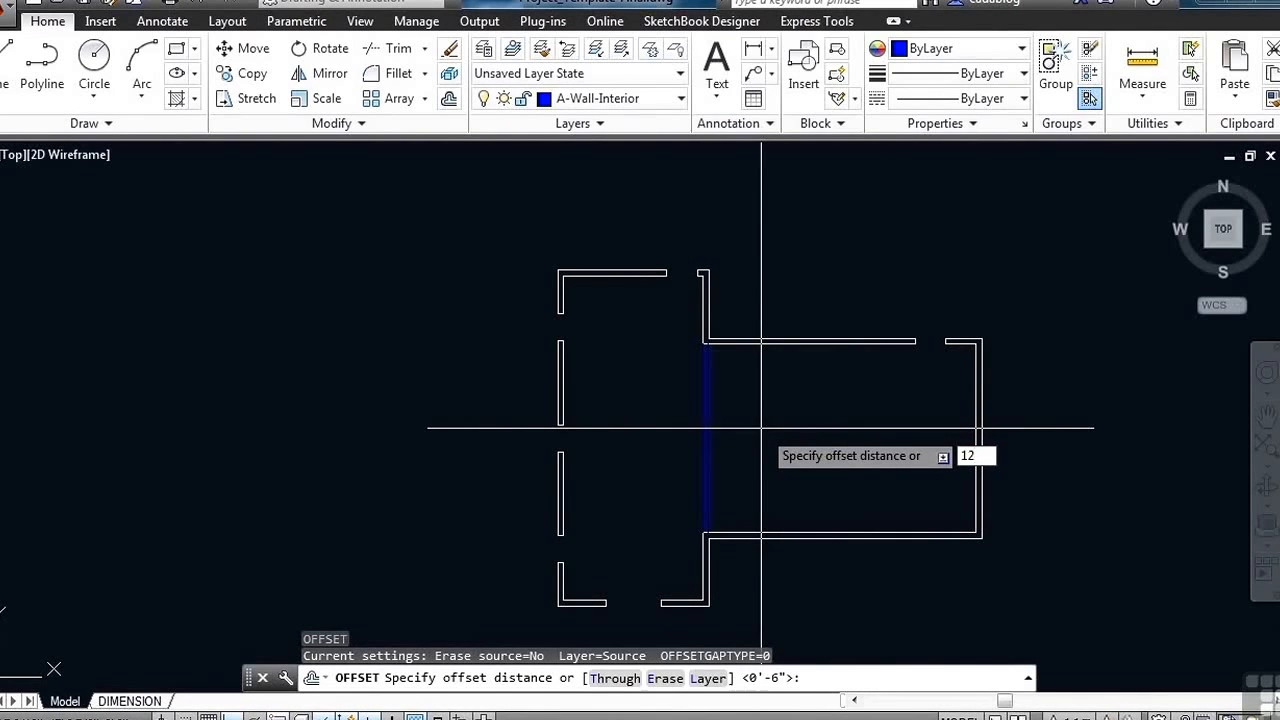
text(')
key(Return)
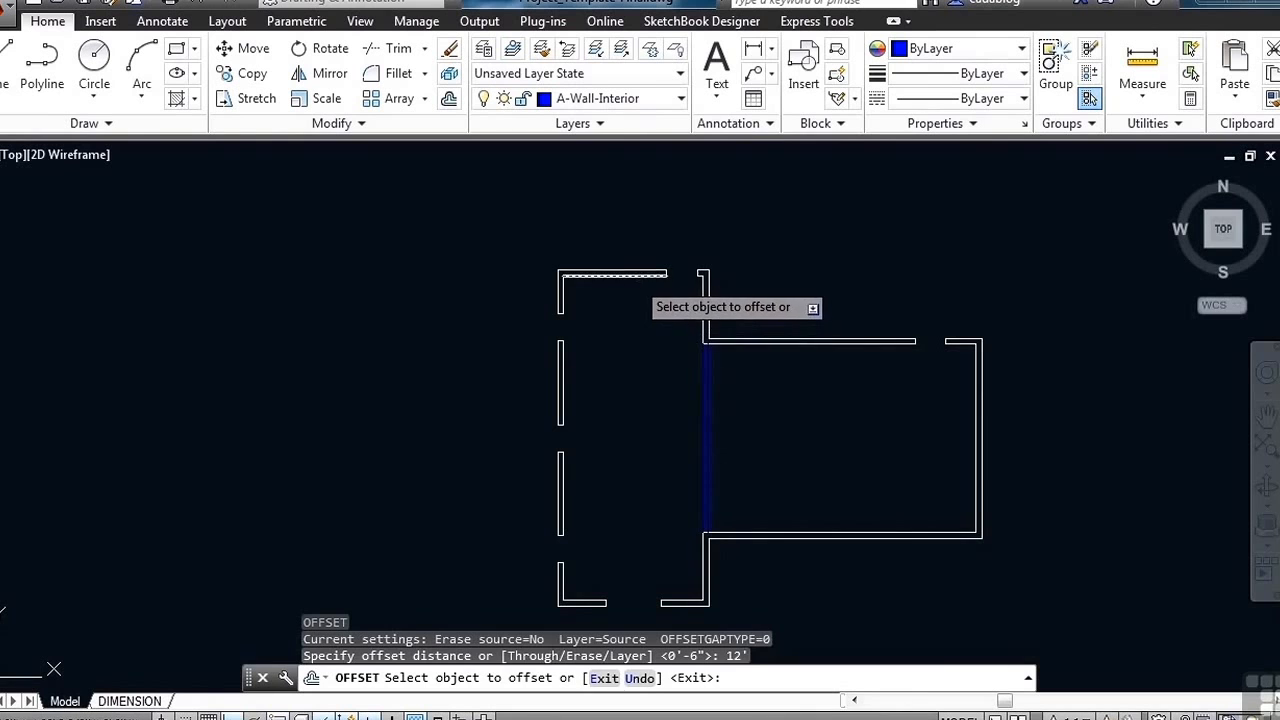
click(634, 273)
click(634, 440)
key(Return)
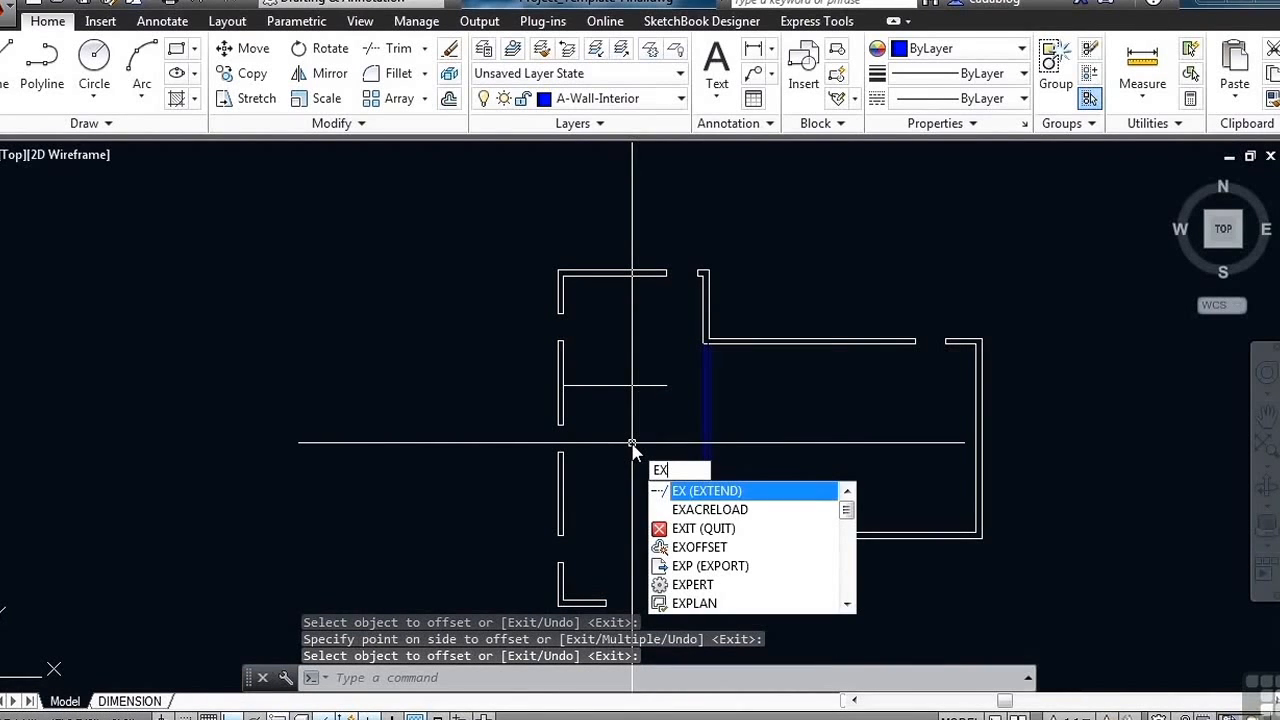
- Extend the offset horizontal line to the left line of the vertical interior wall
text(EX)
key(Return)
scroll(638, 425, up, 2)
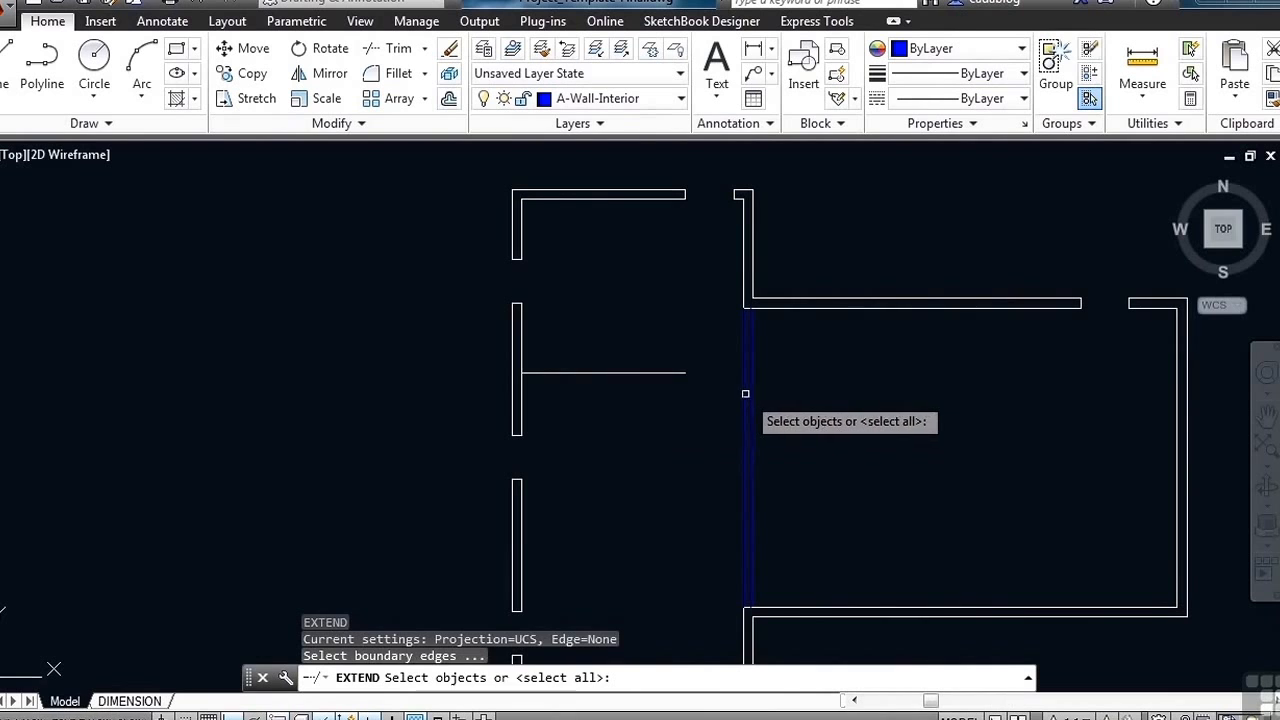
click(745, 393)
key(Return)
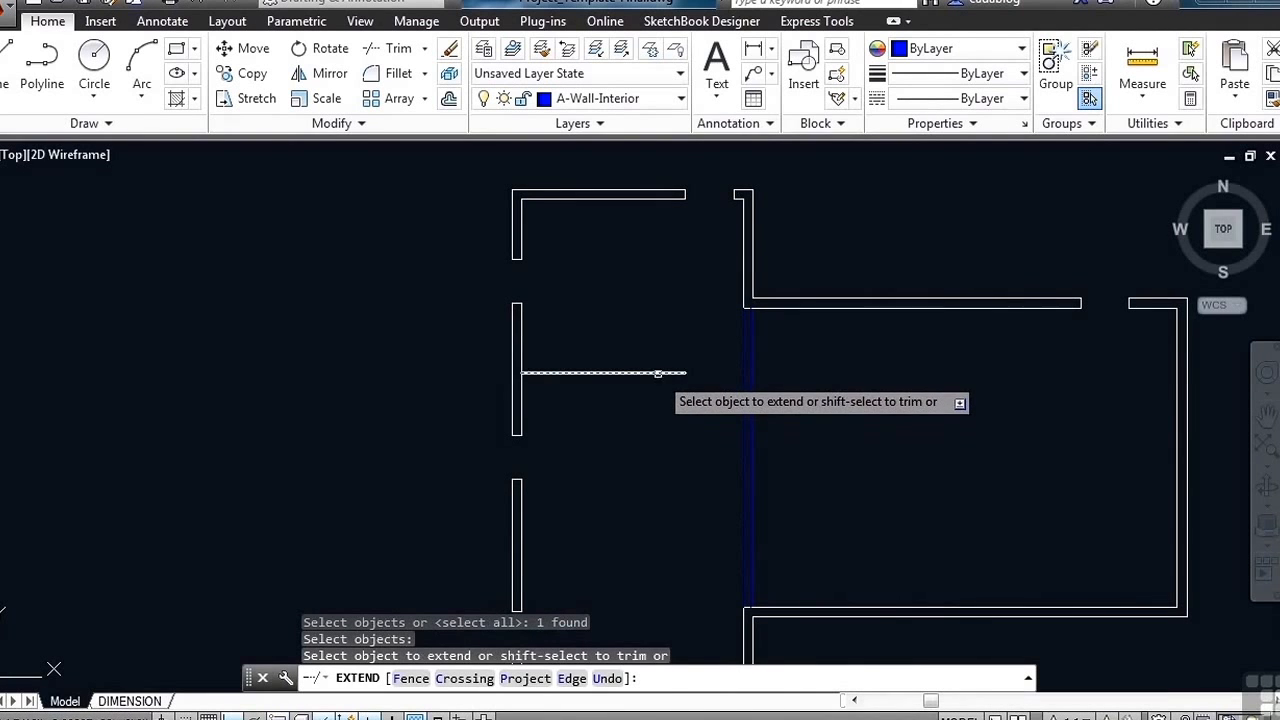
click(658, 373)
key(Return)
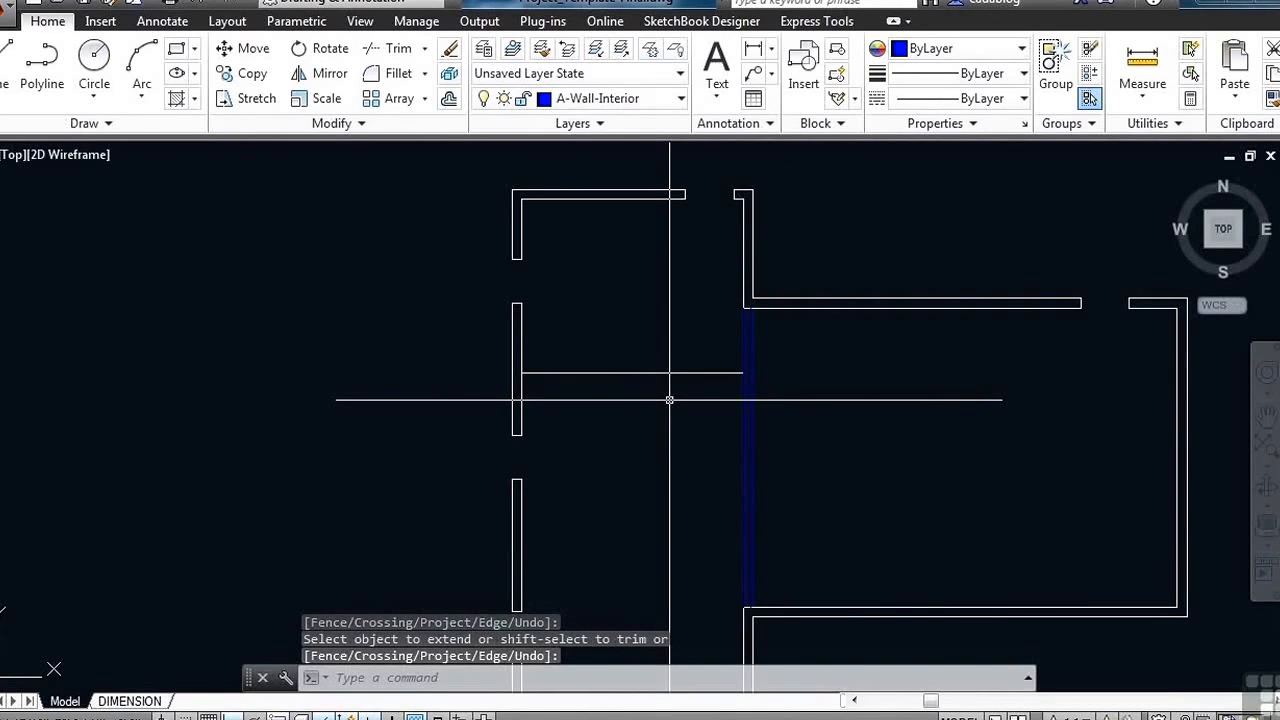
- Offset the extended horizontal line 6 inches downward to form the second face of the partition
key(Return)
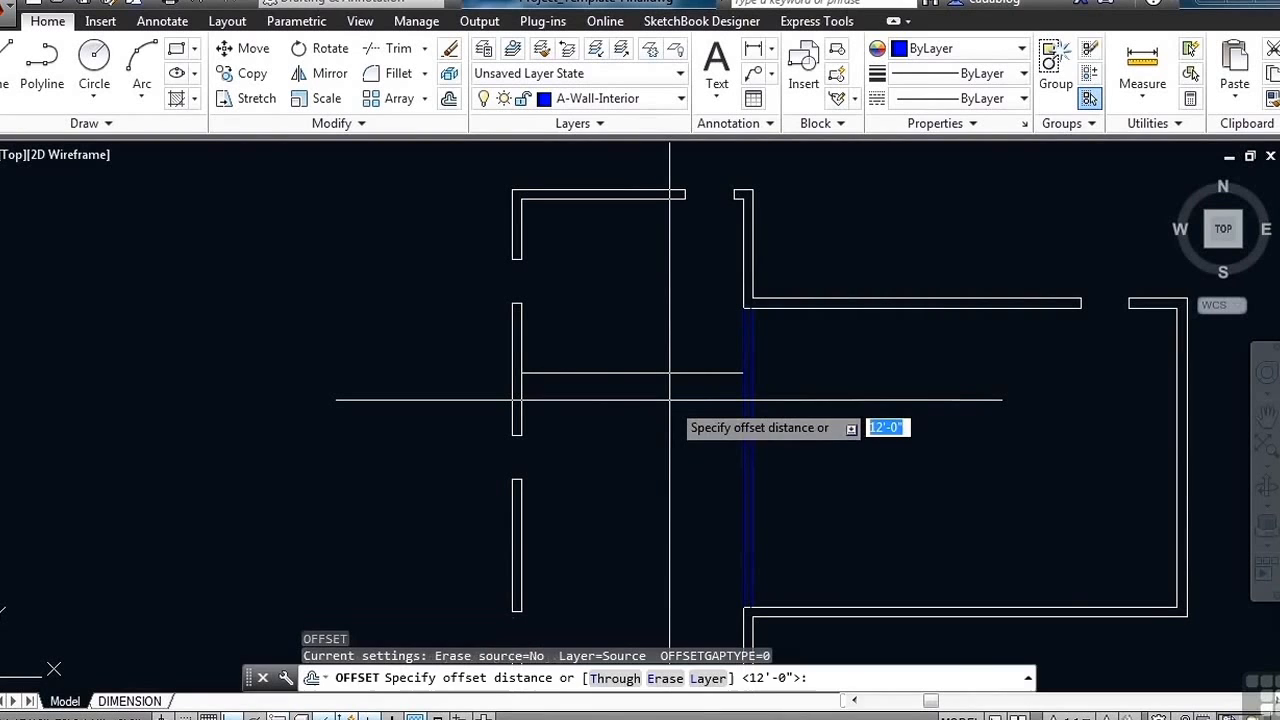
key(Return)
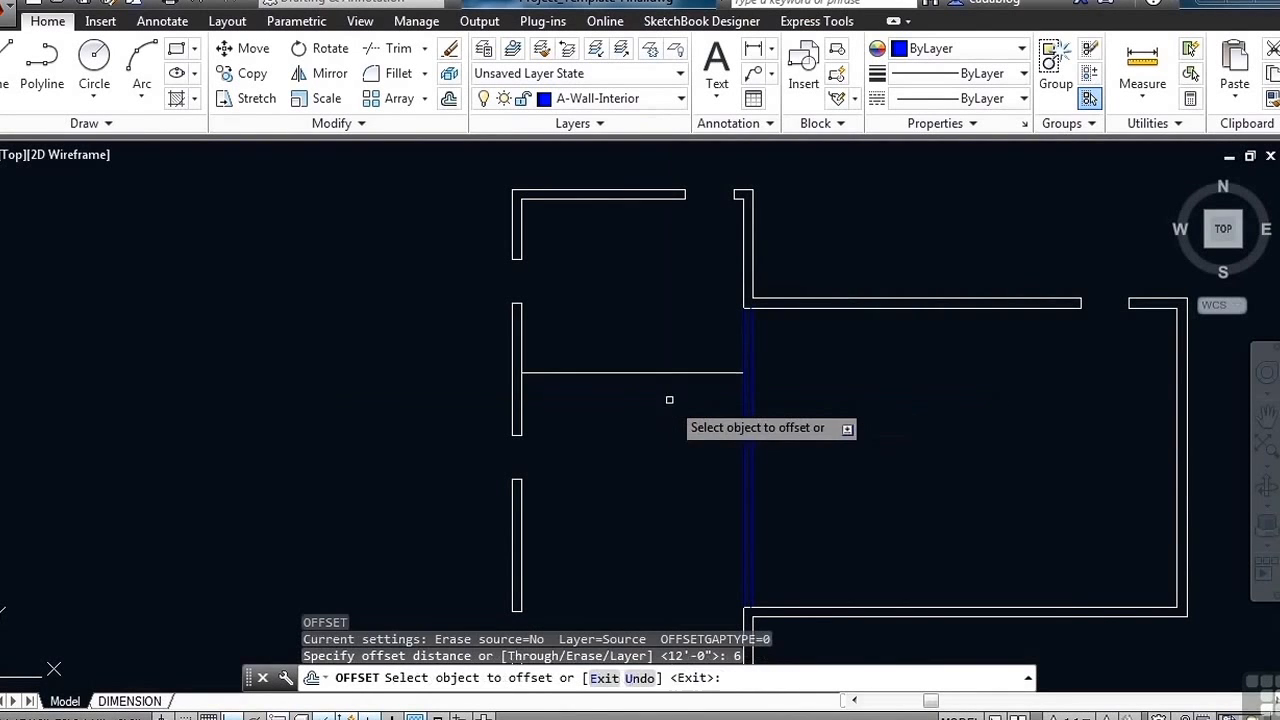
click(678, 374)
click(686, 455)
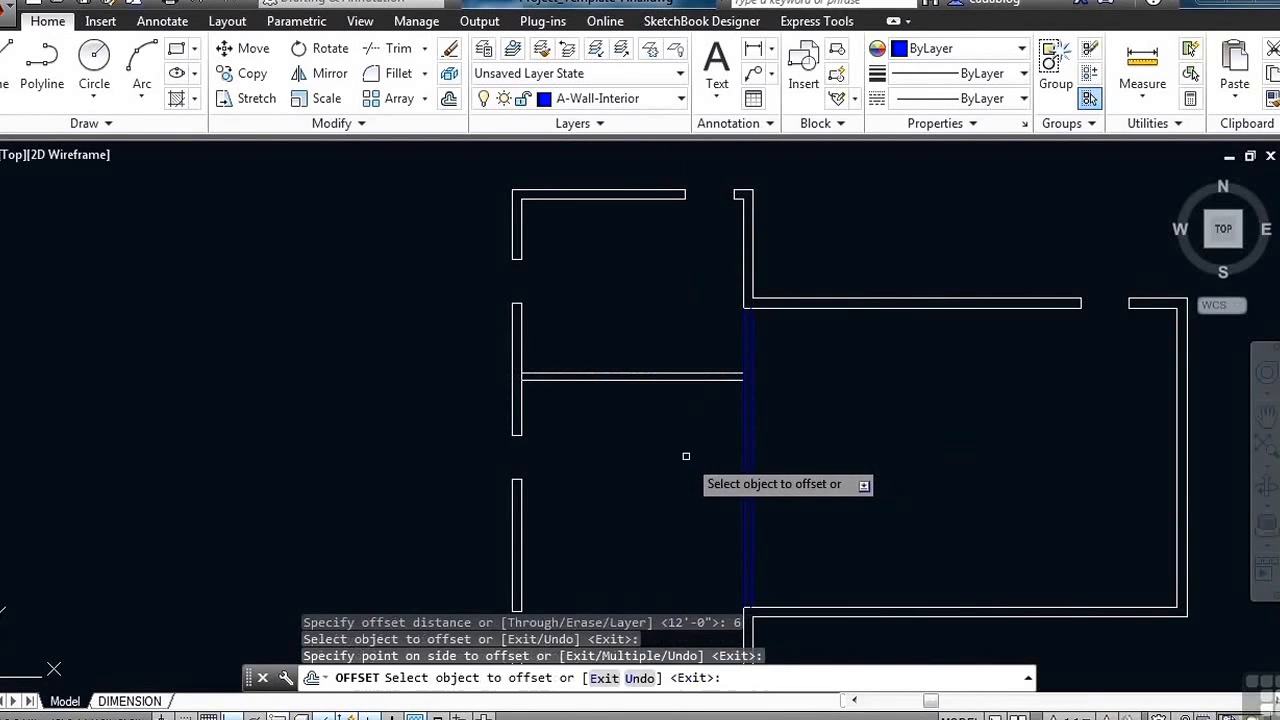
key(Return)
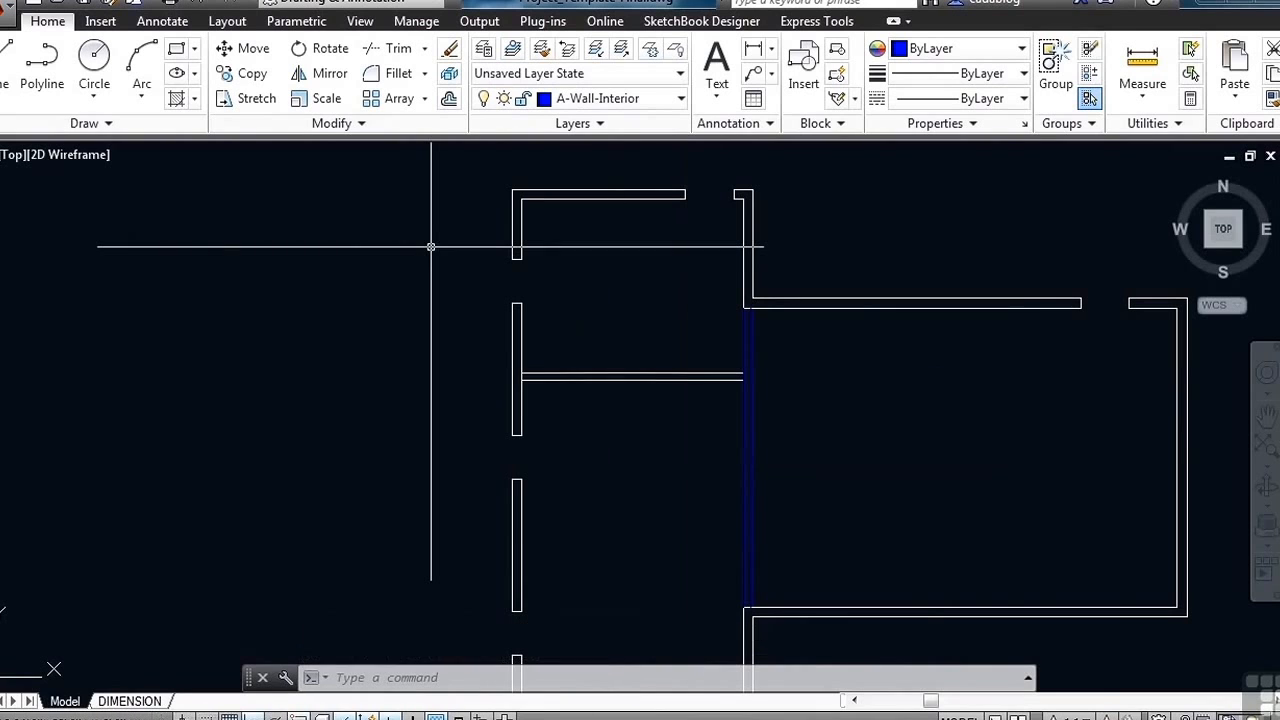
- Match the properties of the blue vertical interior wall onto both lines of the horizontal partition
text(ma)
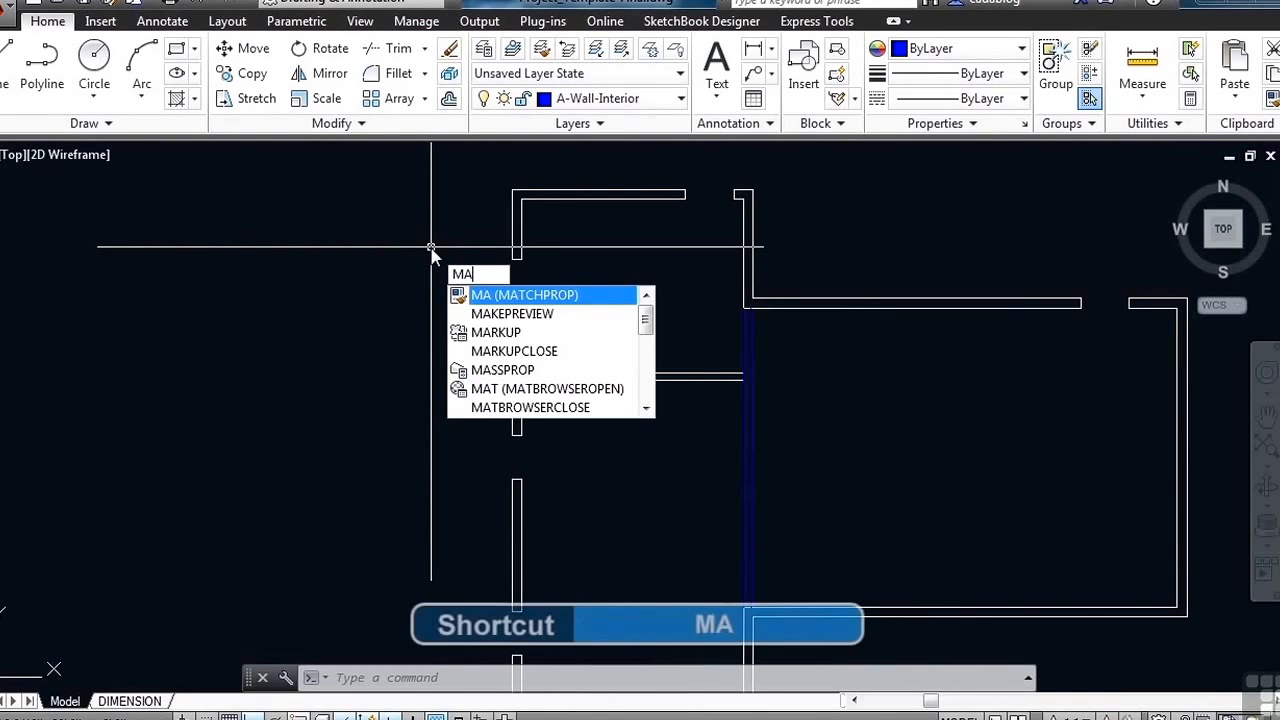
key(Return)
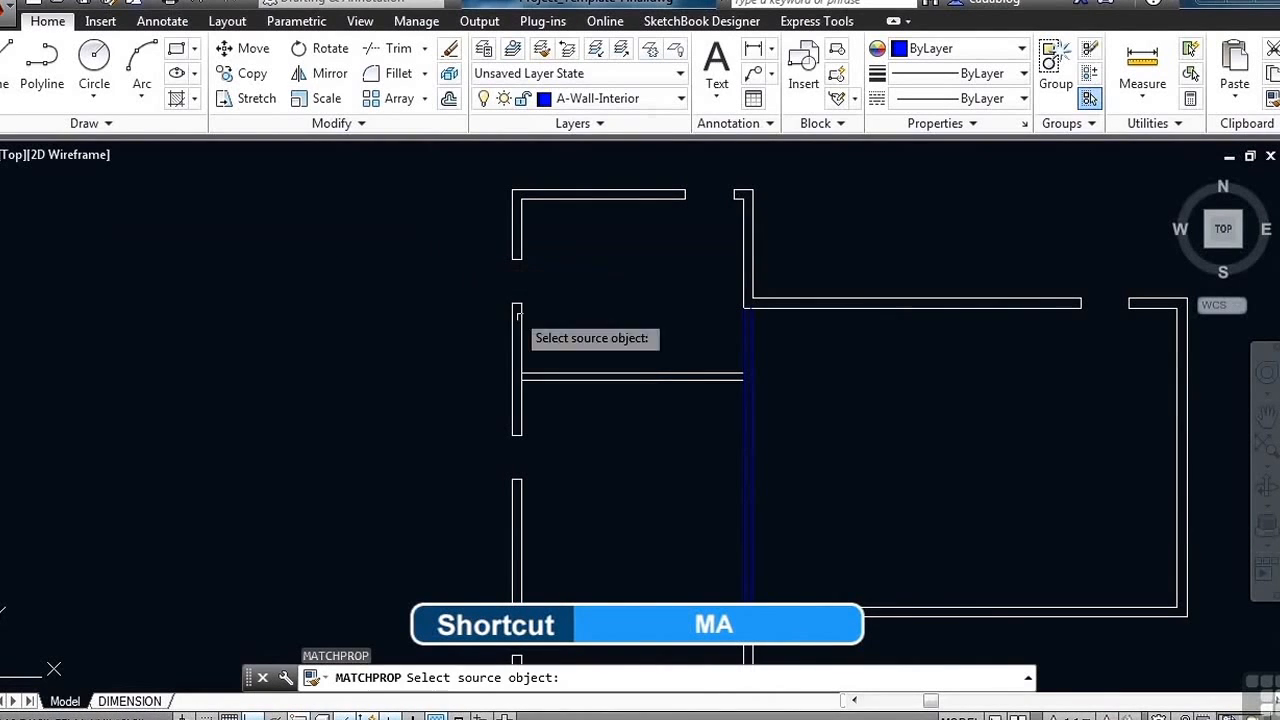
click(749, 407)
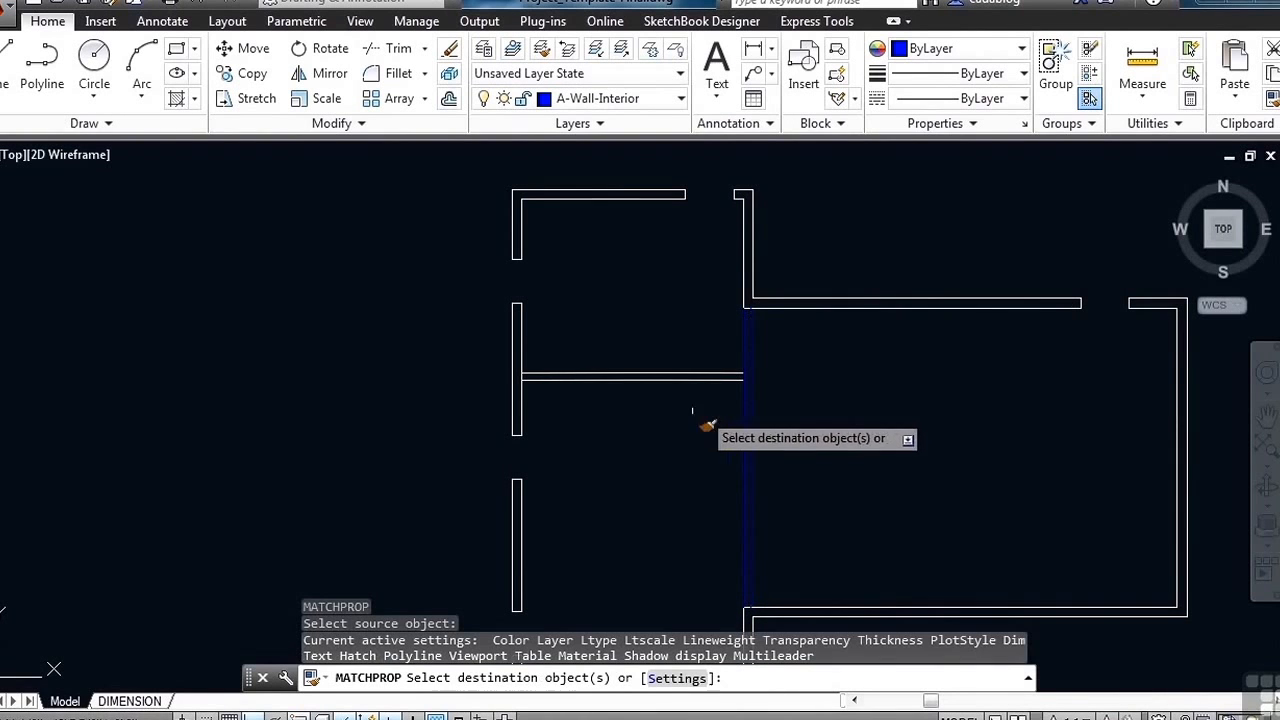
click(667, 394)
click(634, 362)
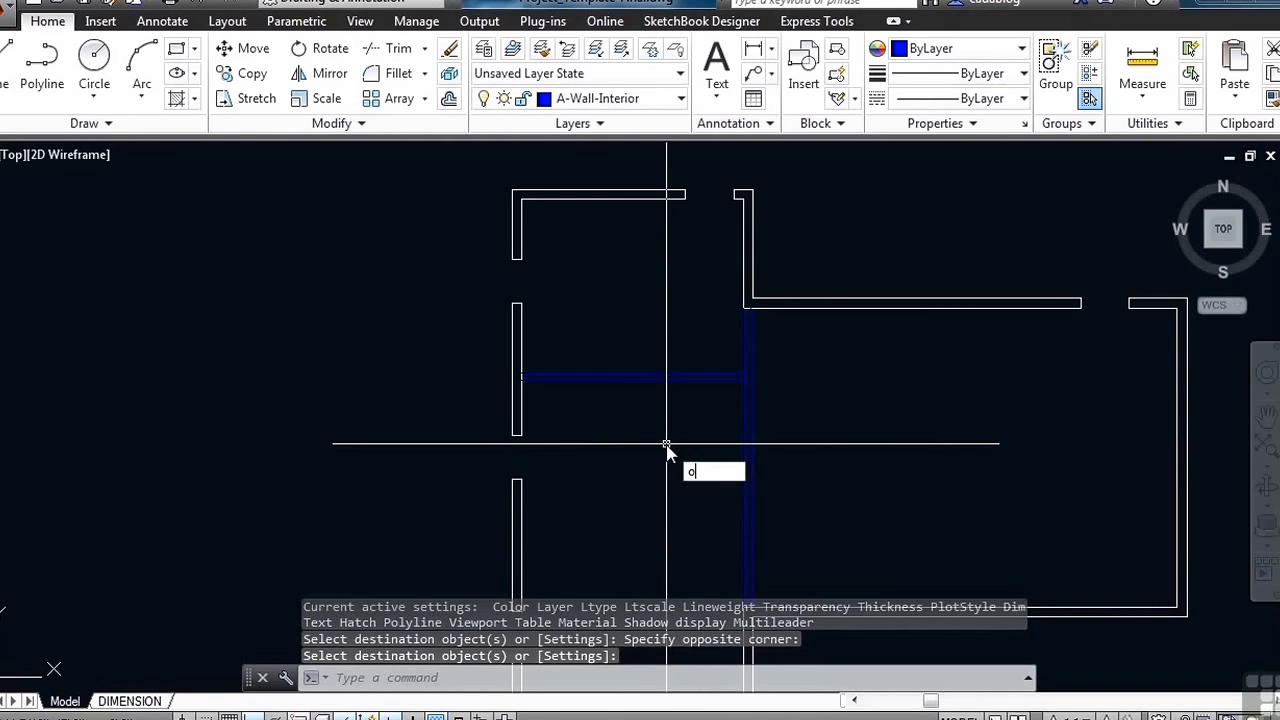
- Offset the inner face of the left exterior wall segment beside the partition 1'4" to the right
text(o)
key(Return)
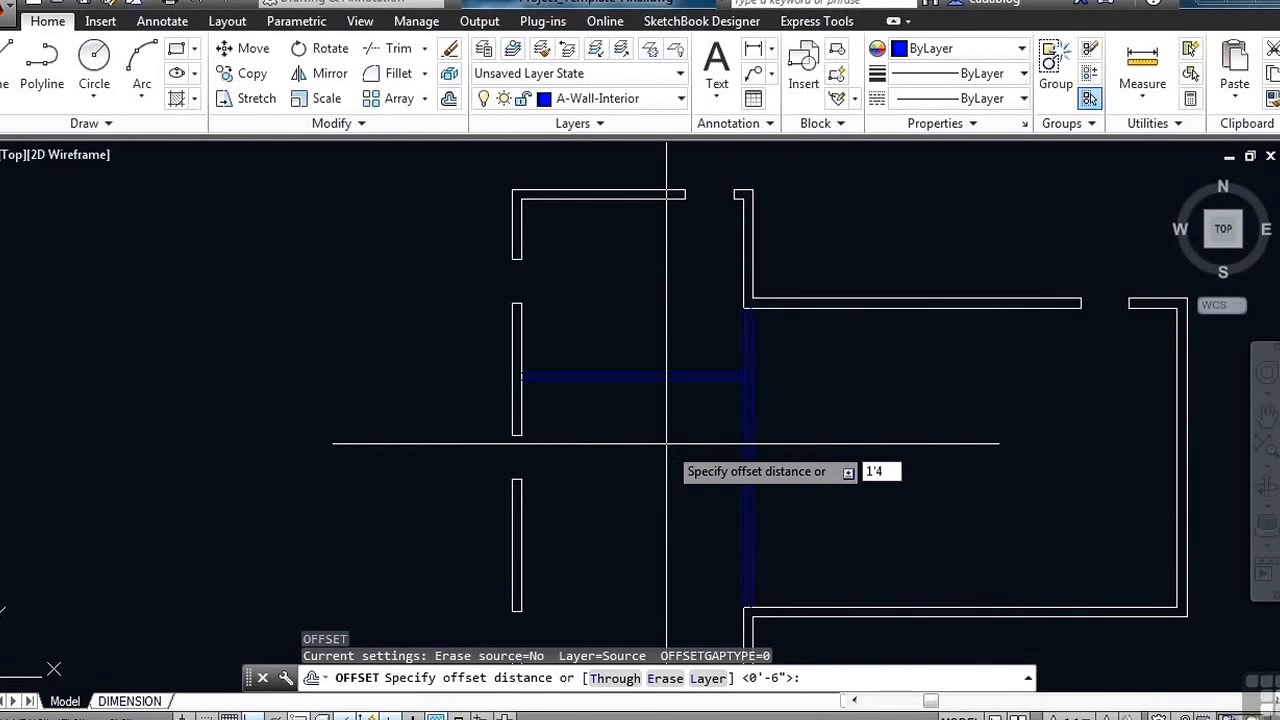
key(Return)
scroll(510, 390, up, 3)
click(523, 320)
click(620, 335)
key(Return)
- Offset the new vertical line 3'4" further right to mark the other side of the door opening
key(Return)
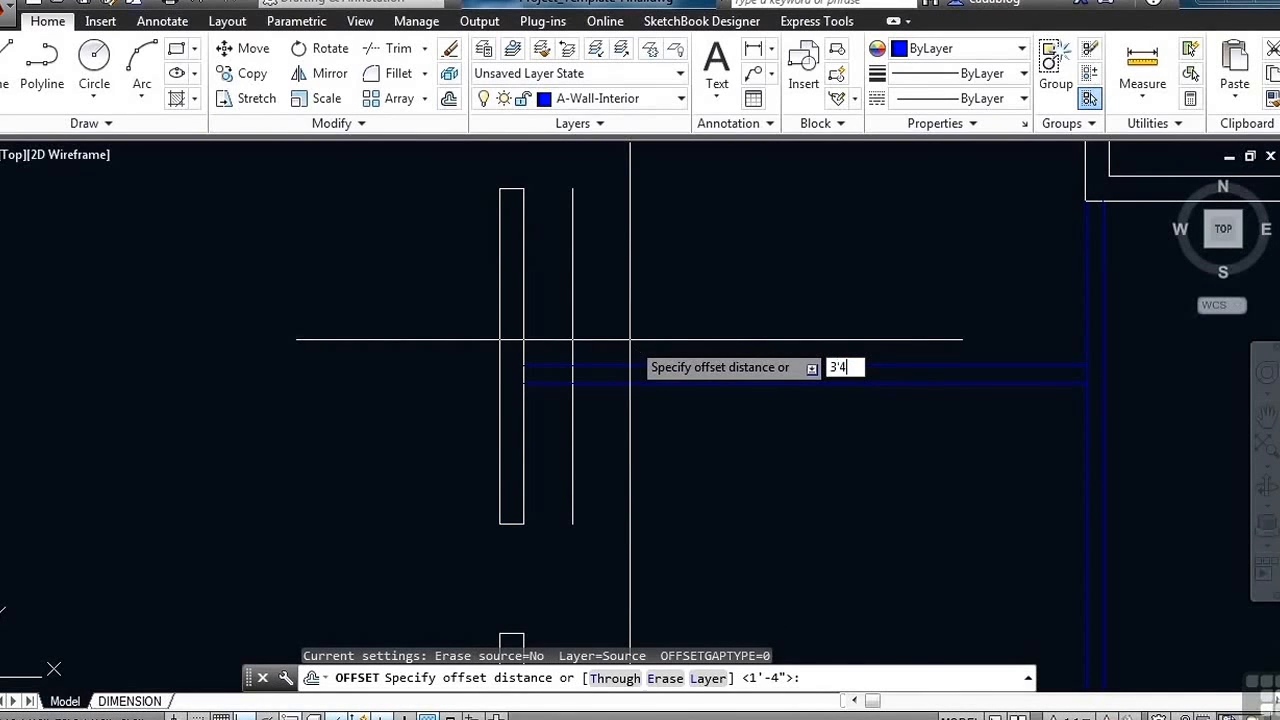
text(3'4)
key(Return)
click(572, 338)
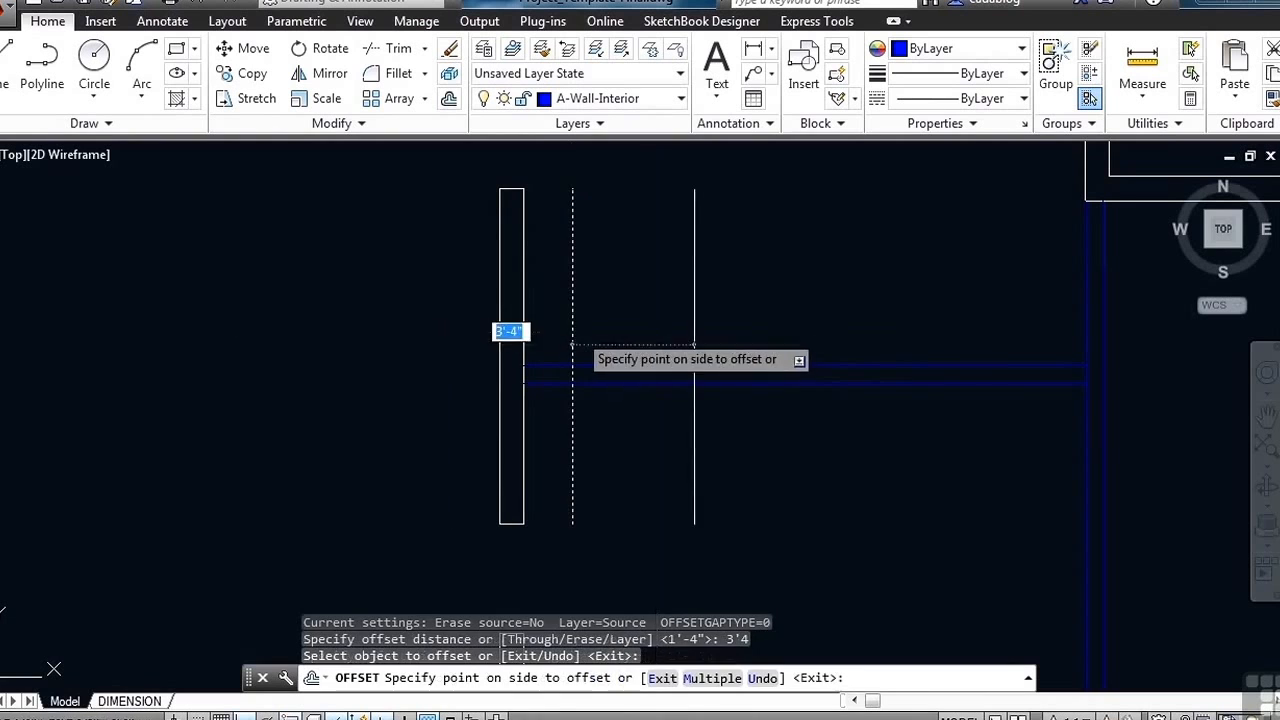
click(750, 325)
key(Return)
key(Return)
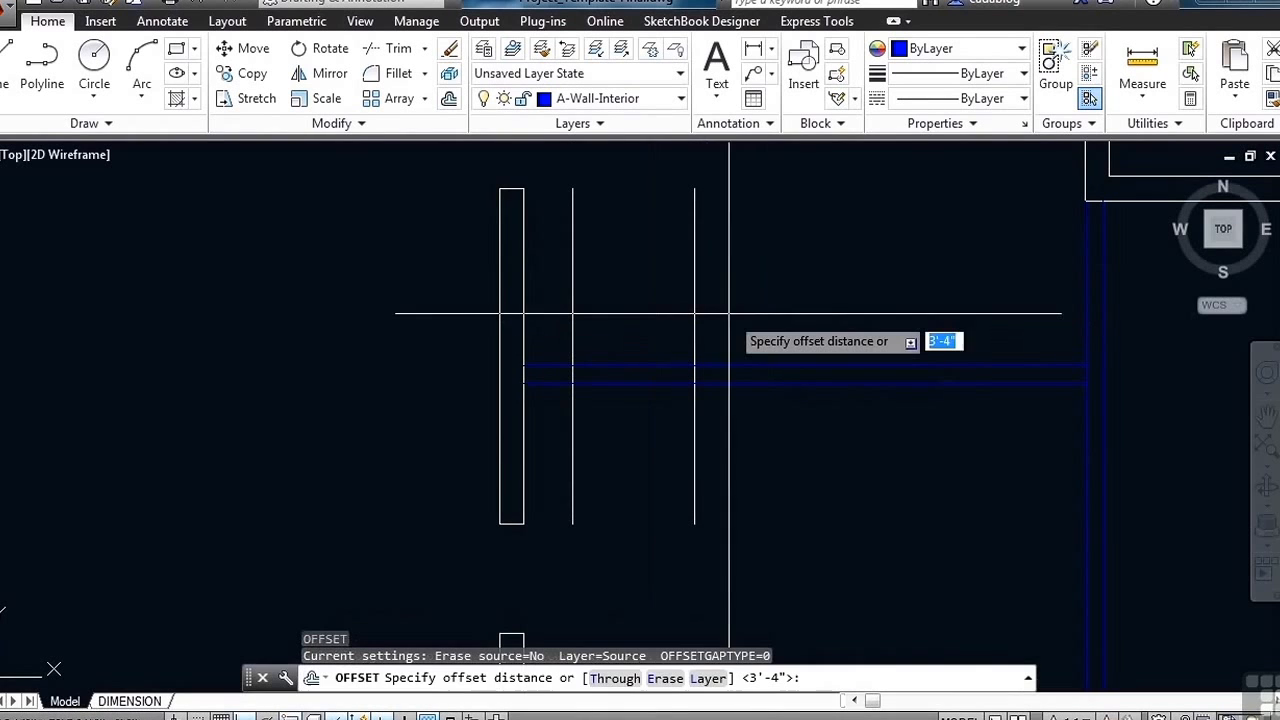
text(12')
key(Return)
scroll(728, 313, down, 3)
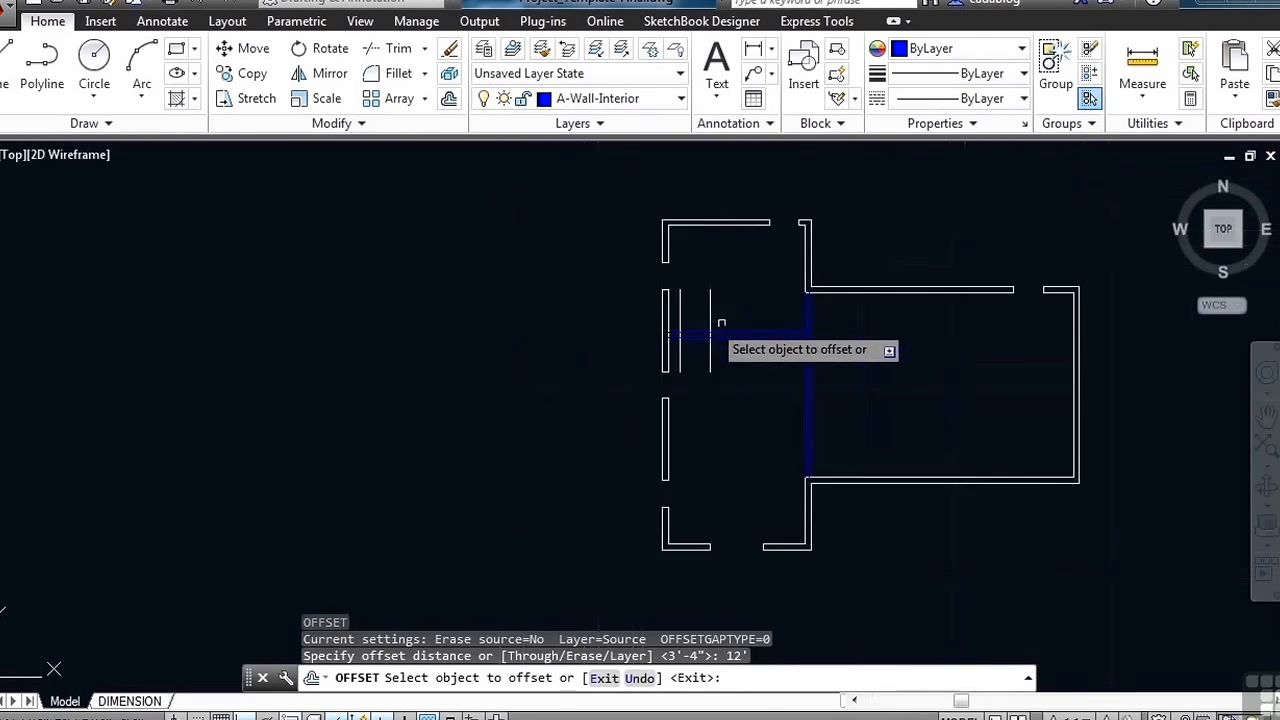
key(Escape)
- Draw a short horizontal line from the midpoint of the vertical interior wall toward the right wing
scroll(838, 395, up, 2)
text(L)
key(Return)
scroll(838, 396, up, 2)
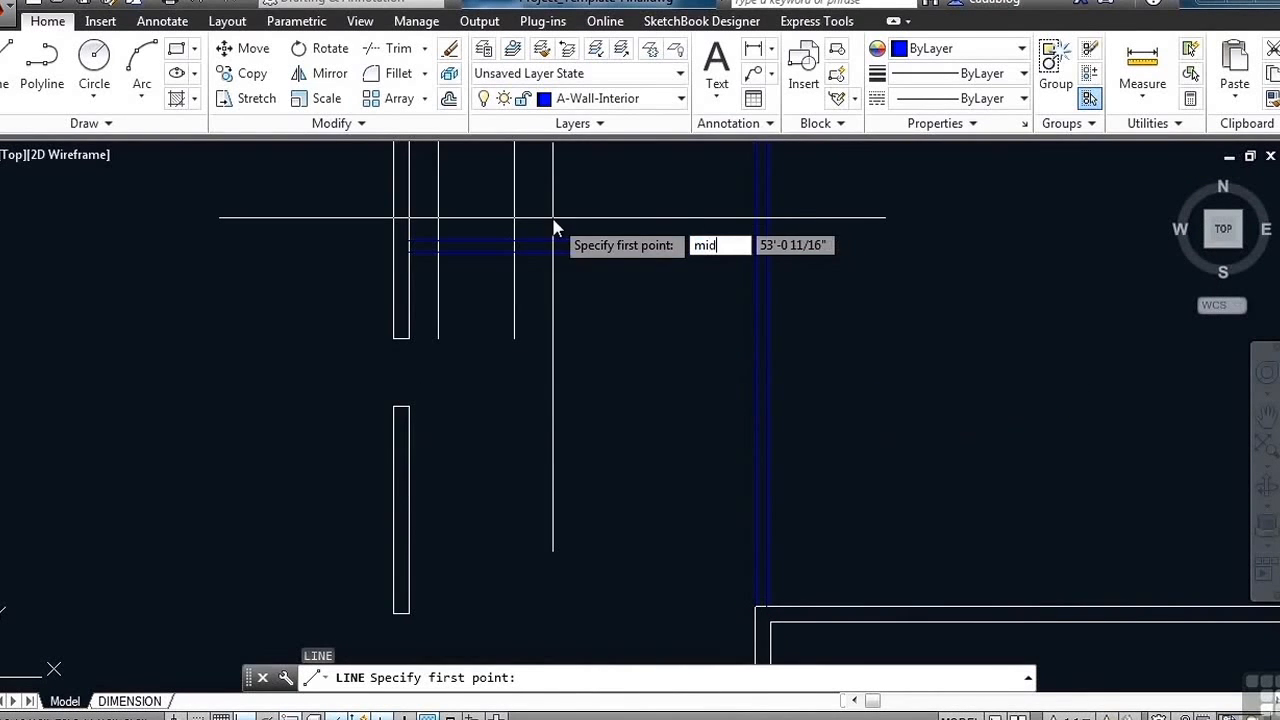
text(mid)
key(Return)
scroll(628, 340, down, 2)
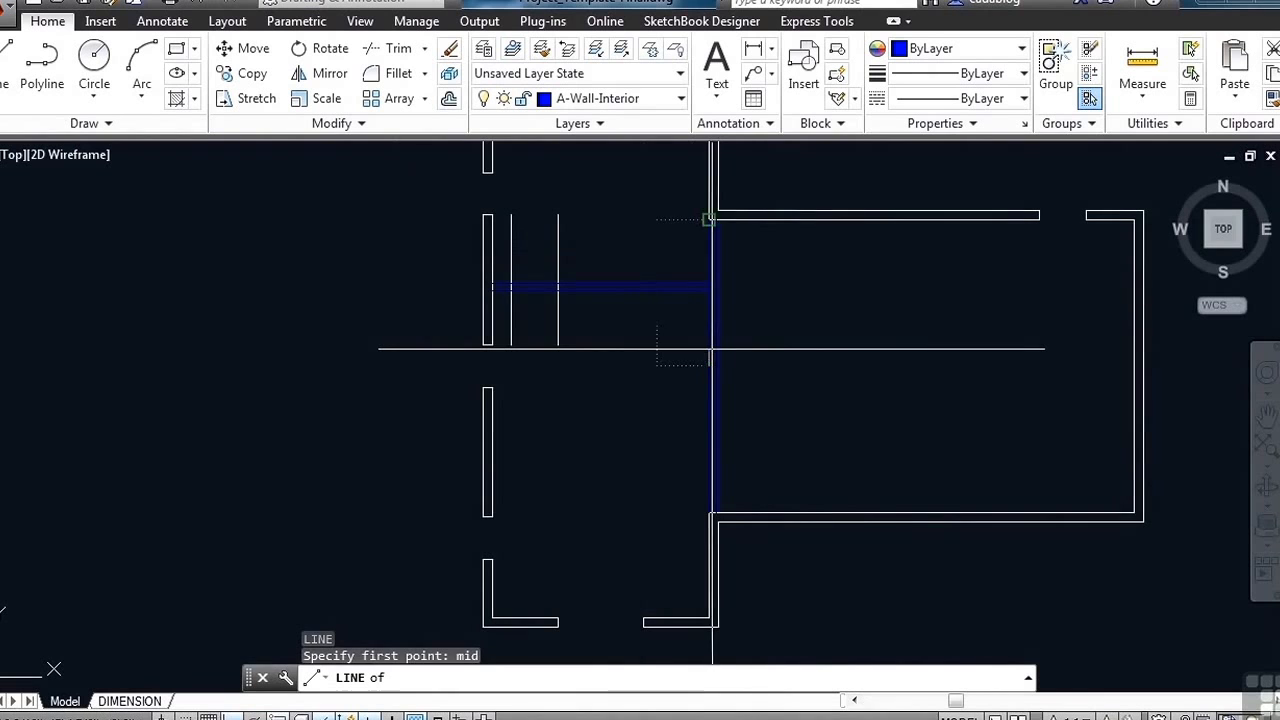
click(712, 362)
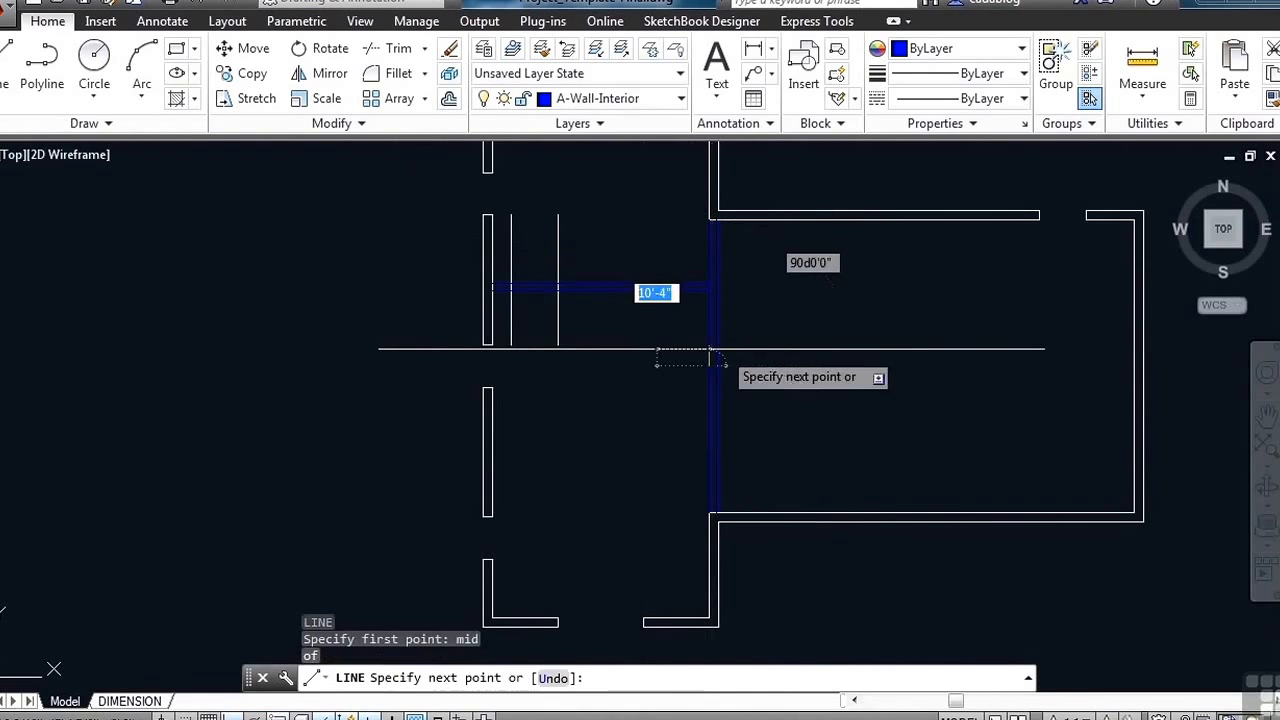
click(798, 410)
key(Return)
- Offset the horizontal midpoint line 3' upward and 3' downward to mark an opening in the vertical interior wall
scroll(700, 370, up, 2)
text(o)
key(Return)
text(3)
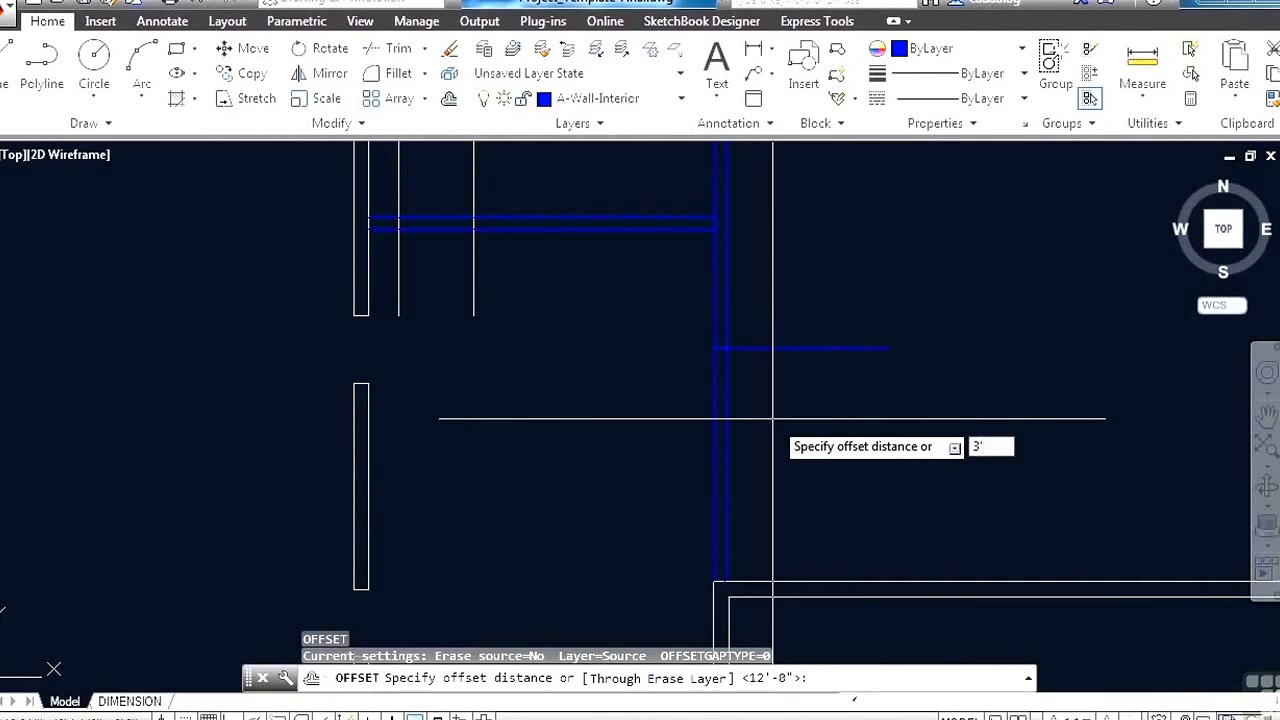
key(Return)
click(735, 348)
click(792, 245)
click(791, 348)
click(791, 457)
key(Return)
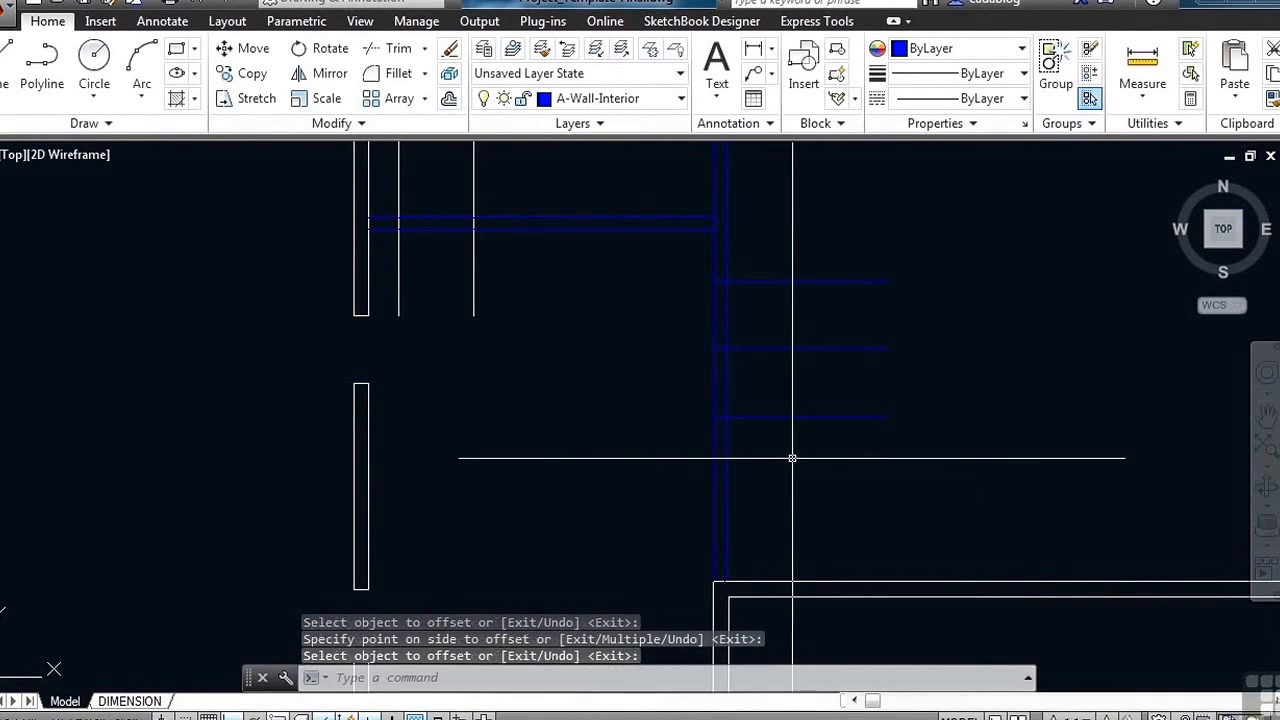
- Match the properties of the horizontal interior partition onto the two white vertical door-opening lines
scroll(686, 363, down, 5)
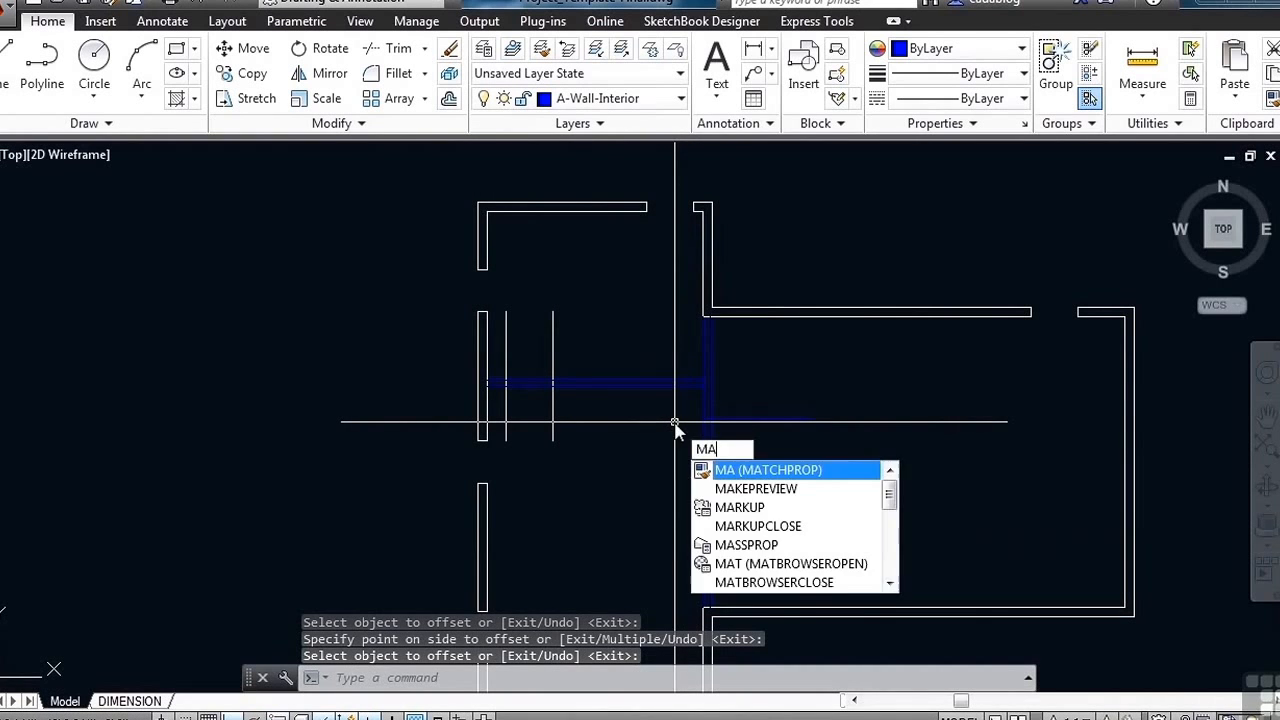
key(Return)
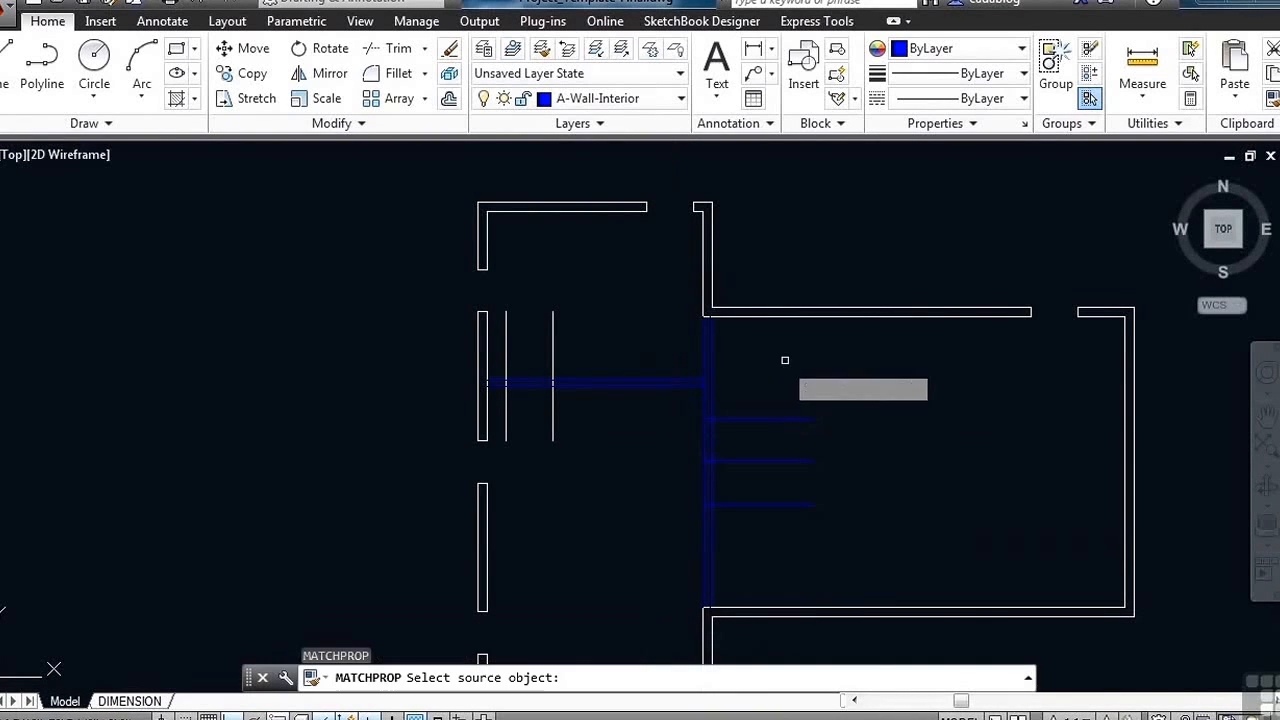
click(693, 378)
click(552, 353)
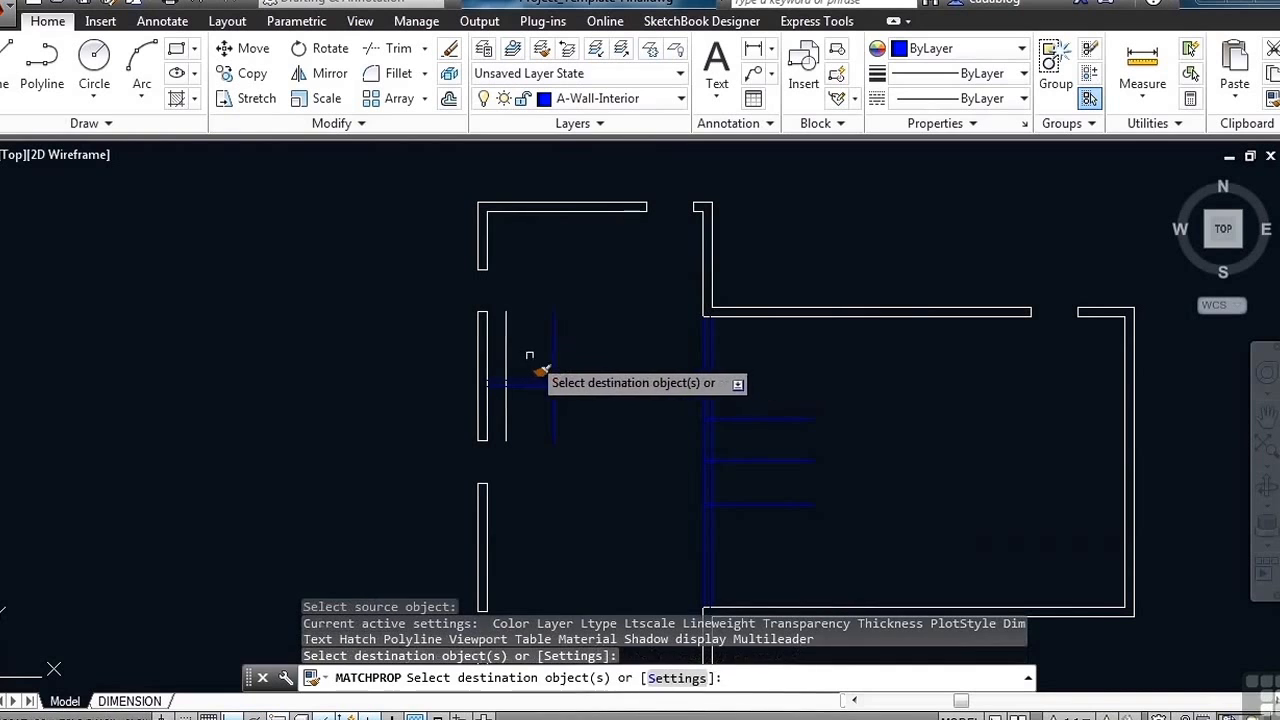
click(506, 360)
key(Return)
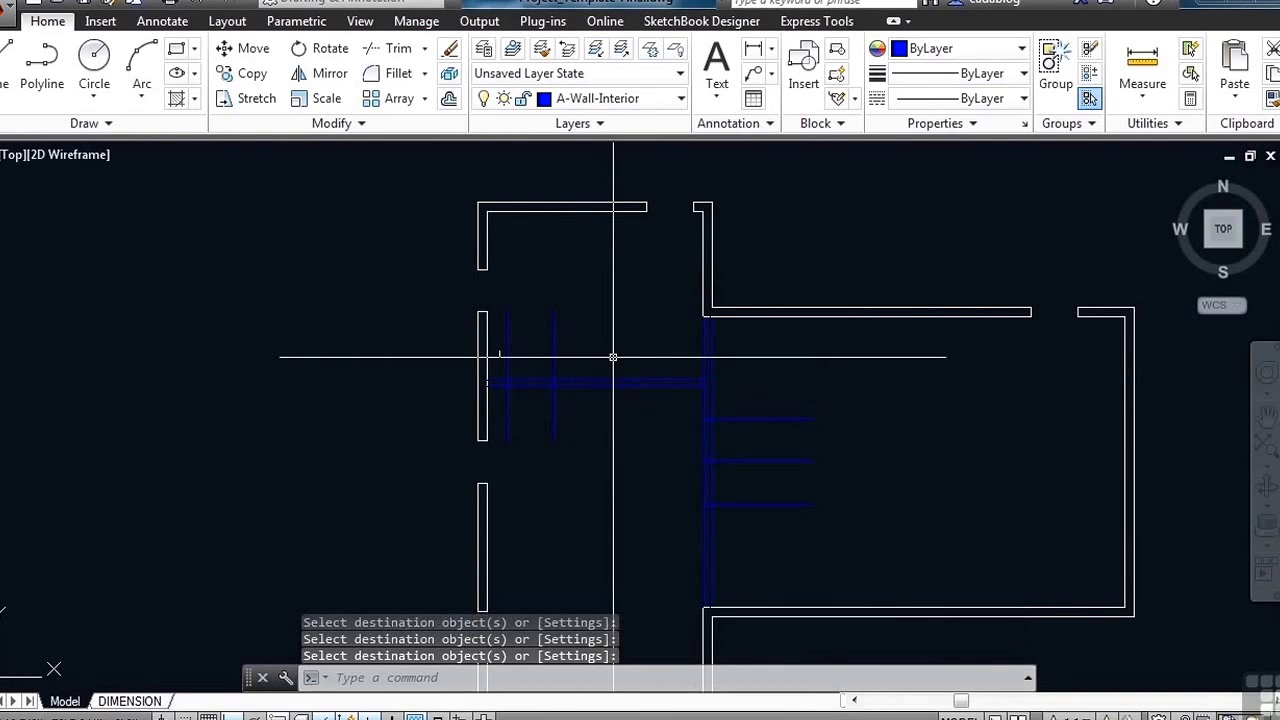
- Trim the vertical interior wall between the two outer offset lines to cut its opening, removing the line ends beyond the wall
text(tr)
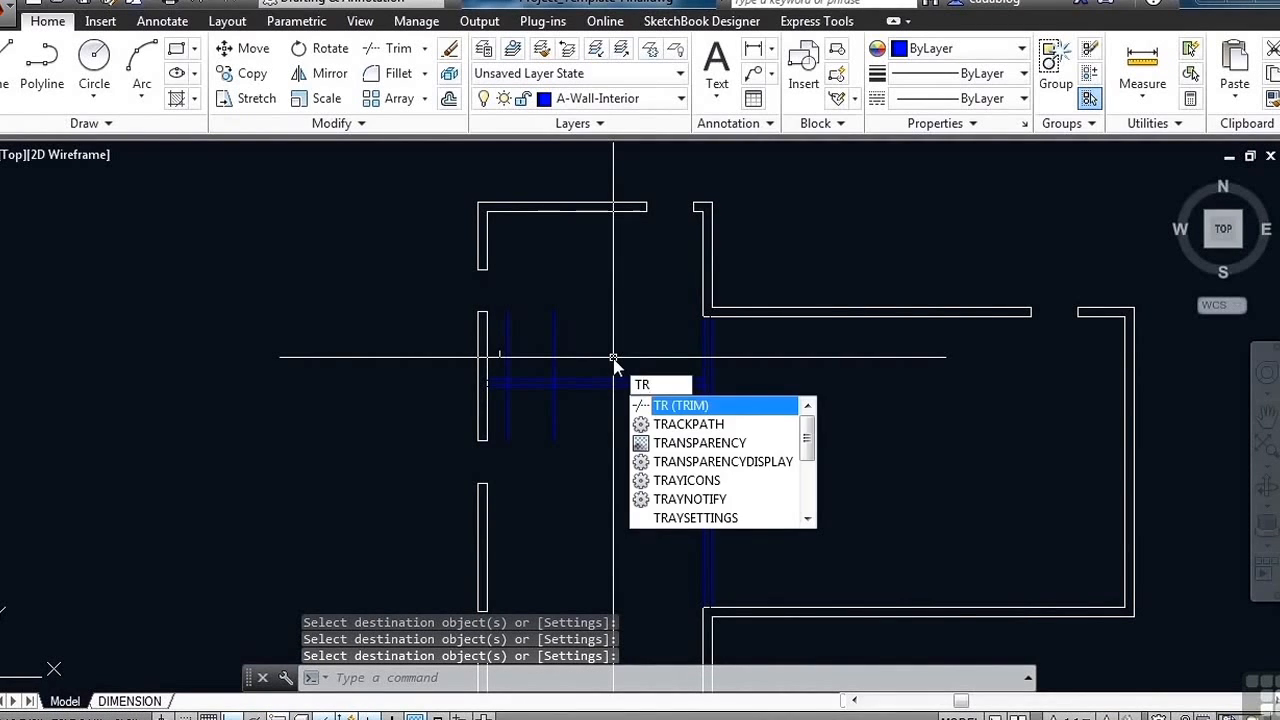
key(Return)
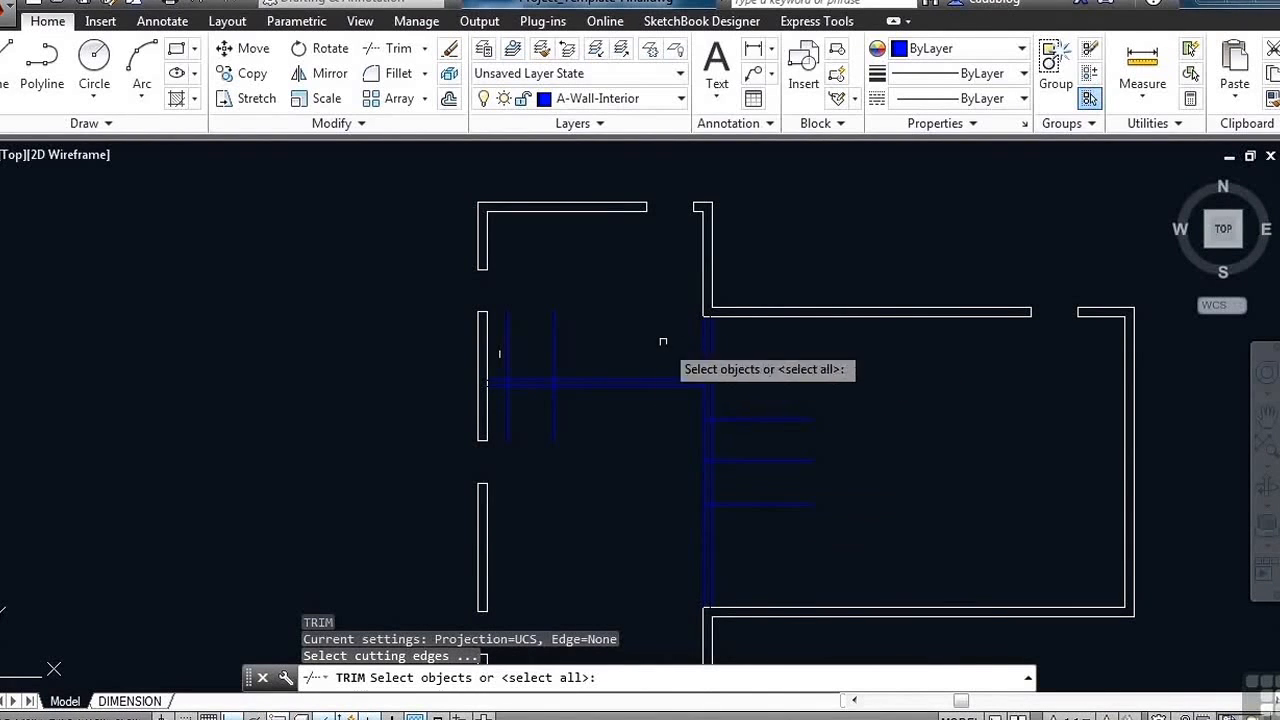
click(776, 348)
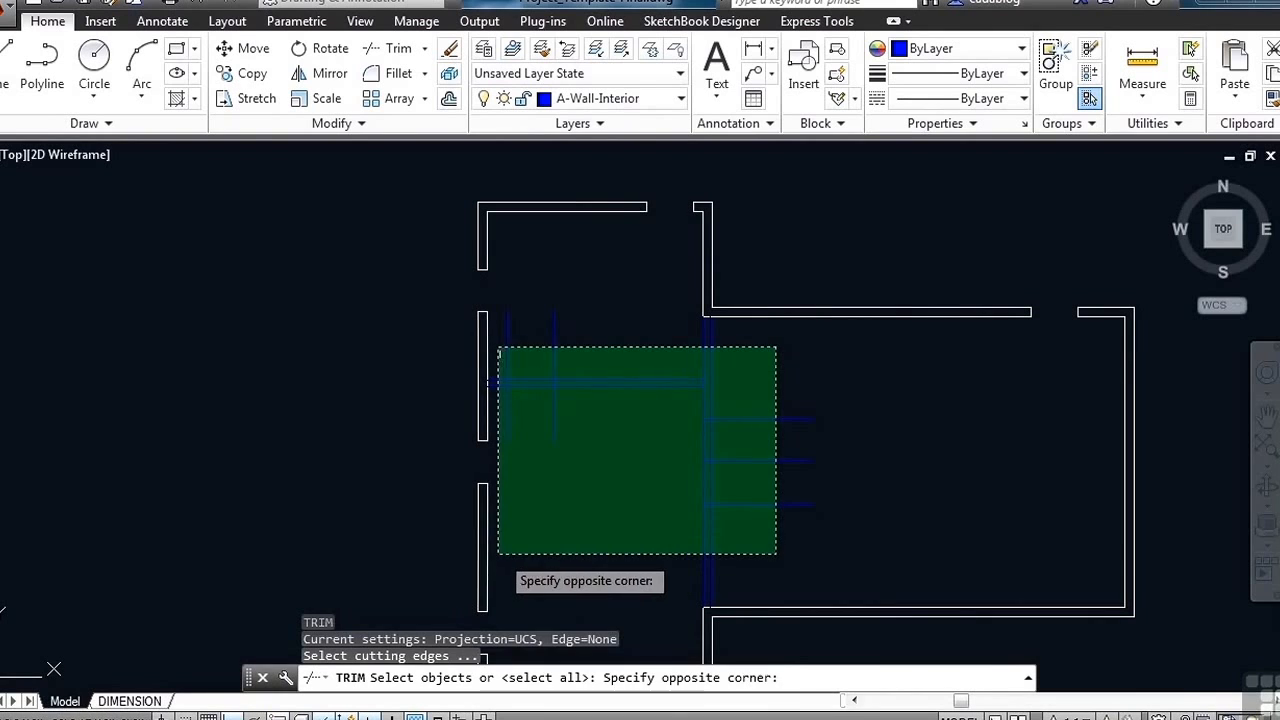
click(498, 553)
key(Return)
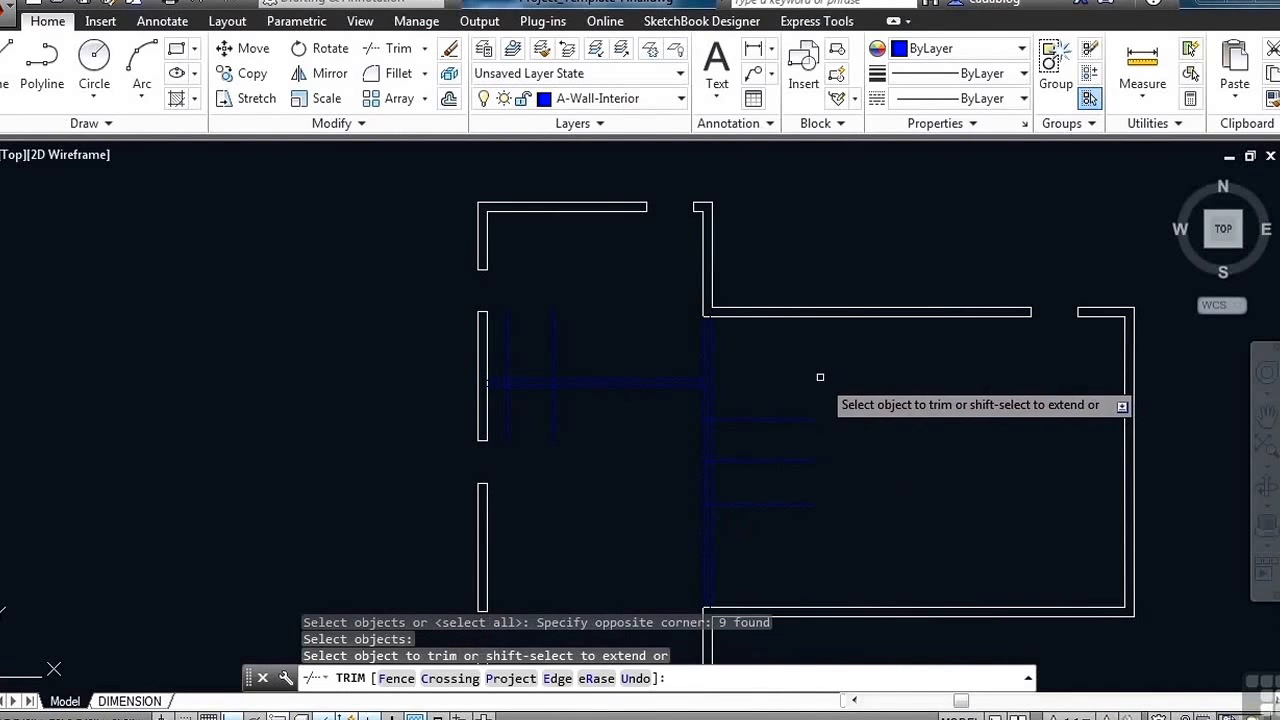
click(791, 419)
click(775, 515)
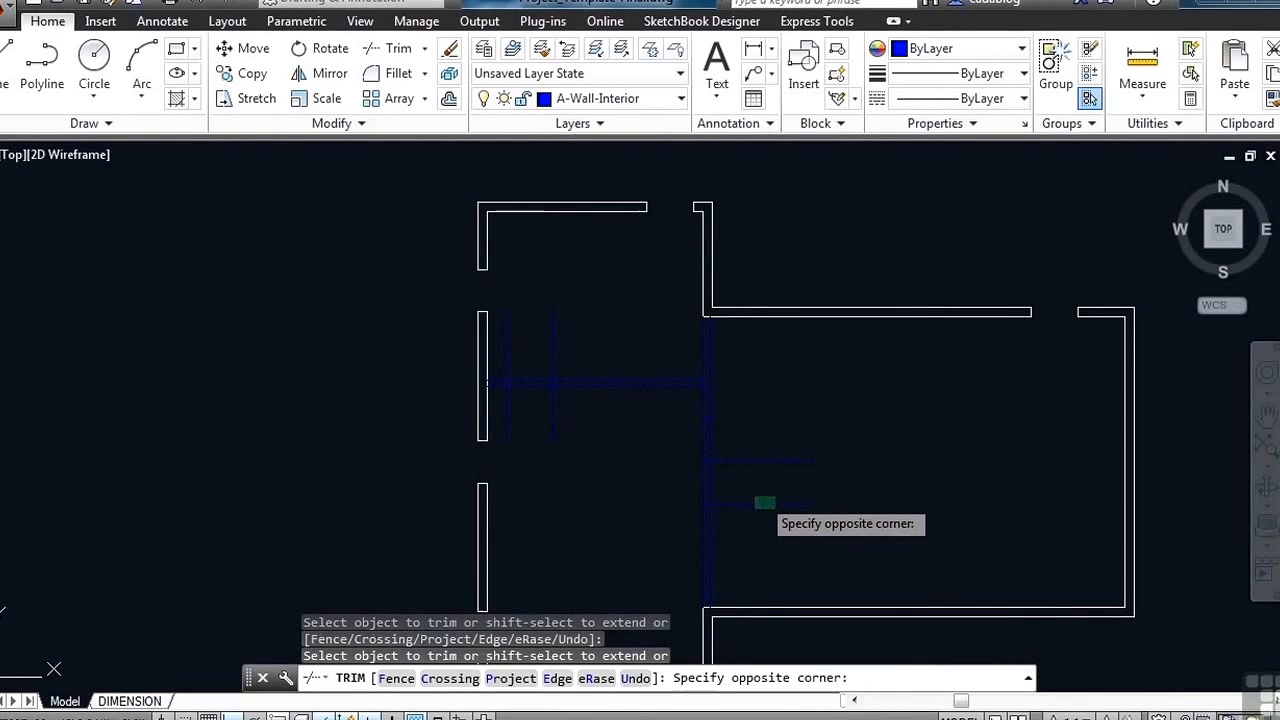
click(757, 500)
click(737, 478)
click(655, 489)
click(737, 435)
click(692, 449)
- Trim the wall face at the partition junction and cut the partition's door opening, removing the excess of its vertical marker lines
scroll(712, 387, up, 4)
scroll(712, 387, up, 2)
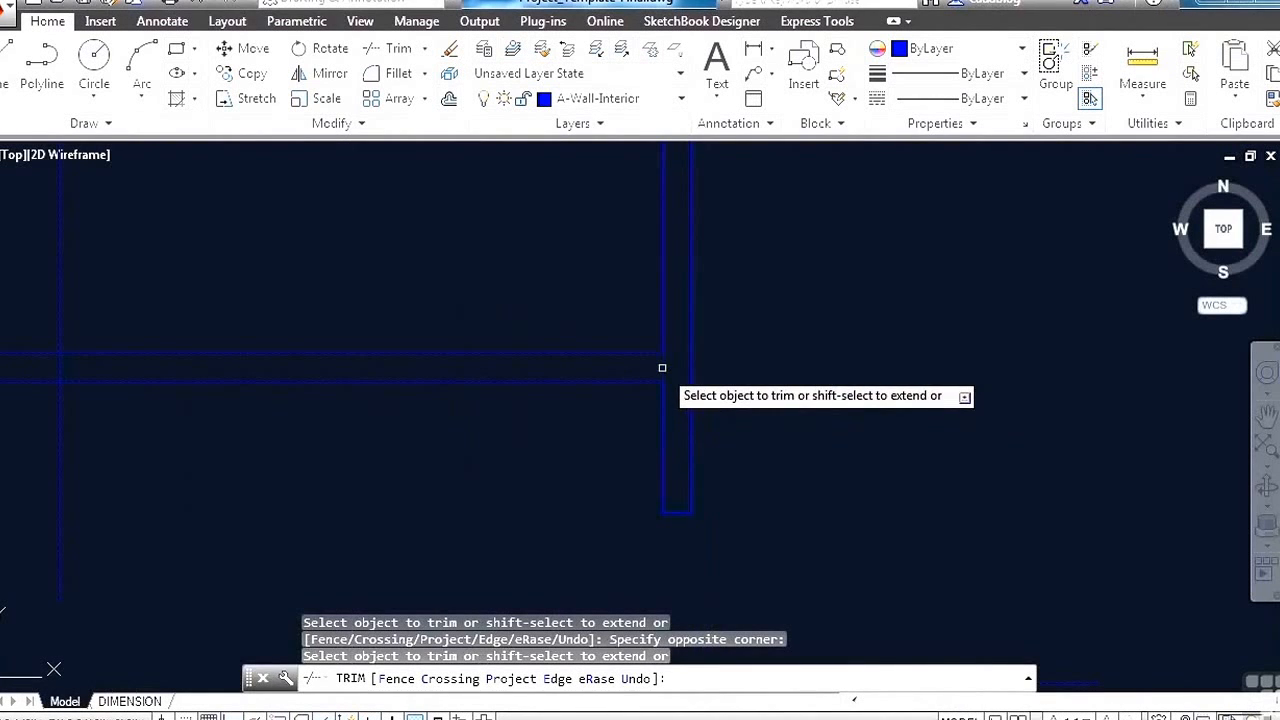
scroll(843, 394, down, 2)
click(428, 300)
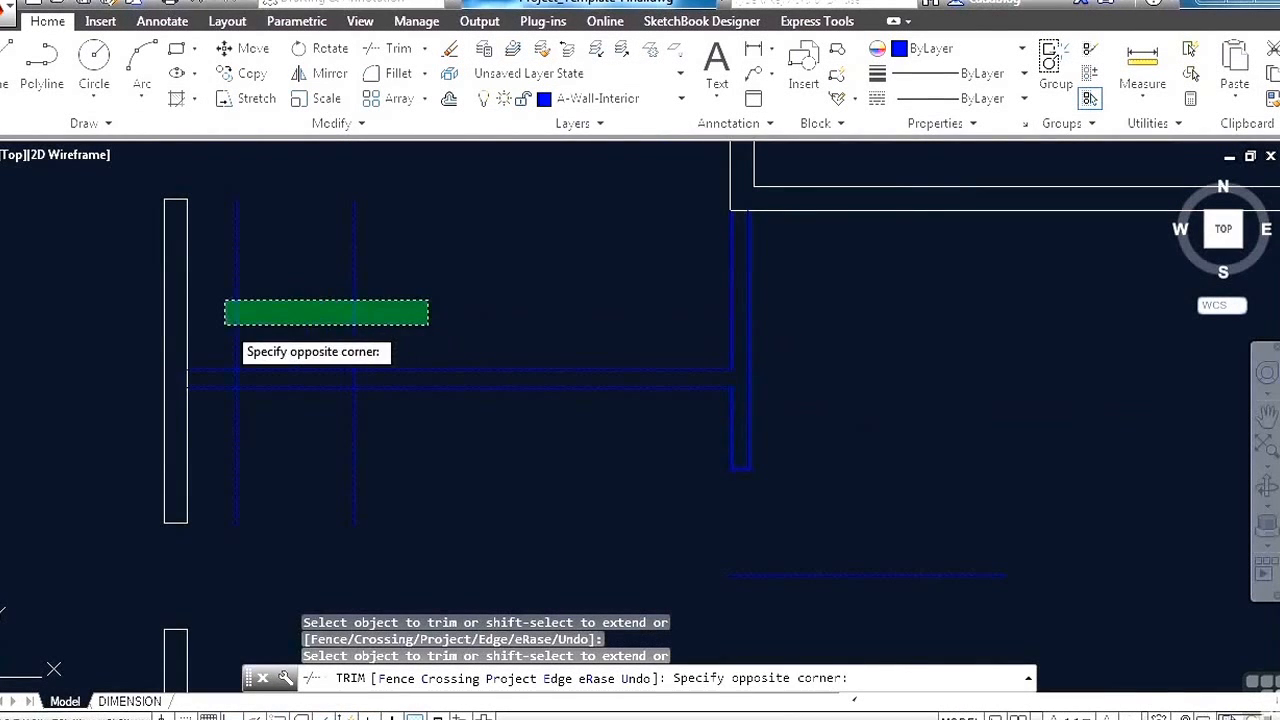
click(223, 324)
click(289, 330)
click(266, 447)
click(389, 444)
click(216, 482)
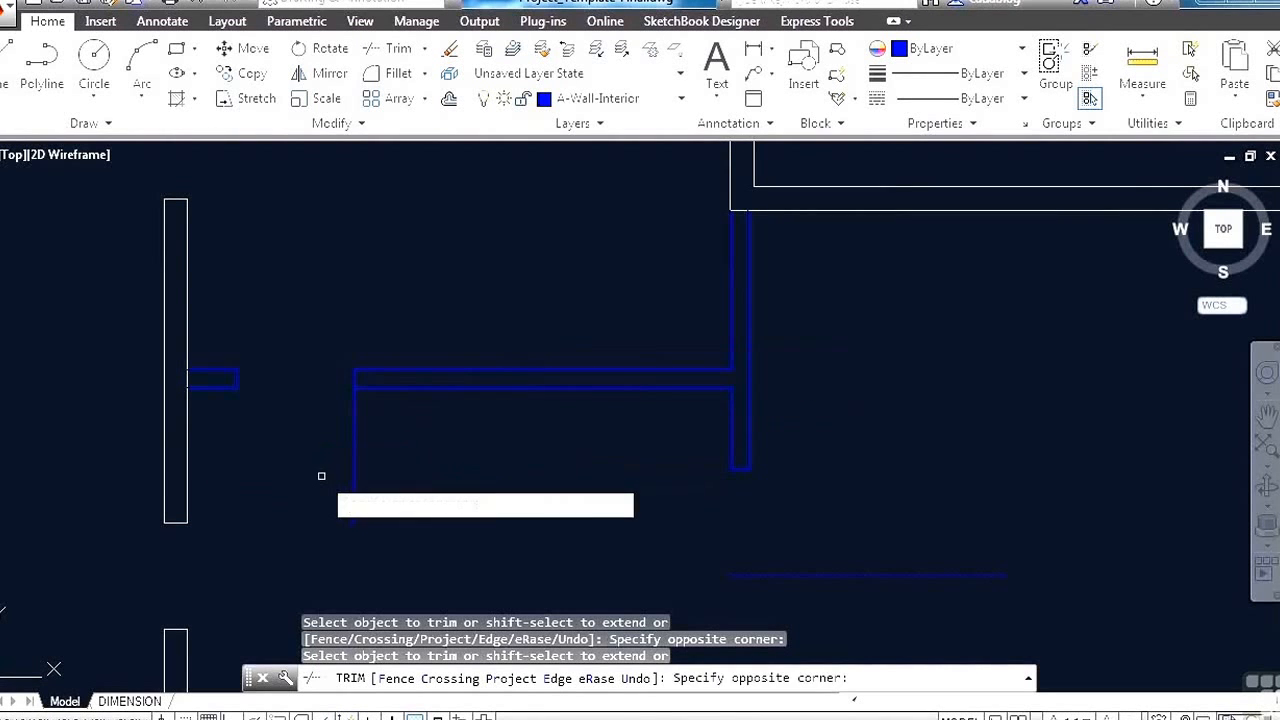
click(352, 440)
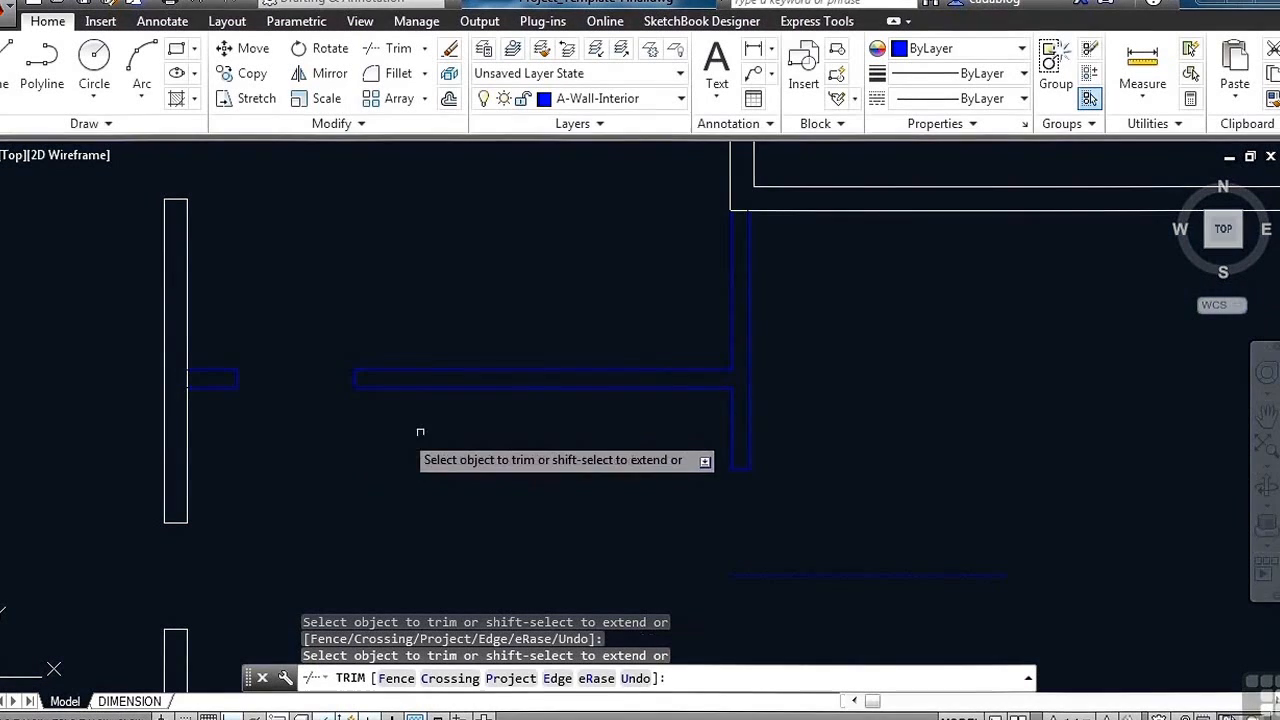
- Finish trimming and delete the leftover horizontal midpoint line in the vertical interior wall's opening
scroll(514, 286, down, 4)
key(Return)
click(641, 401)
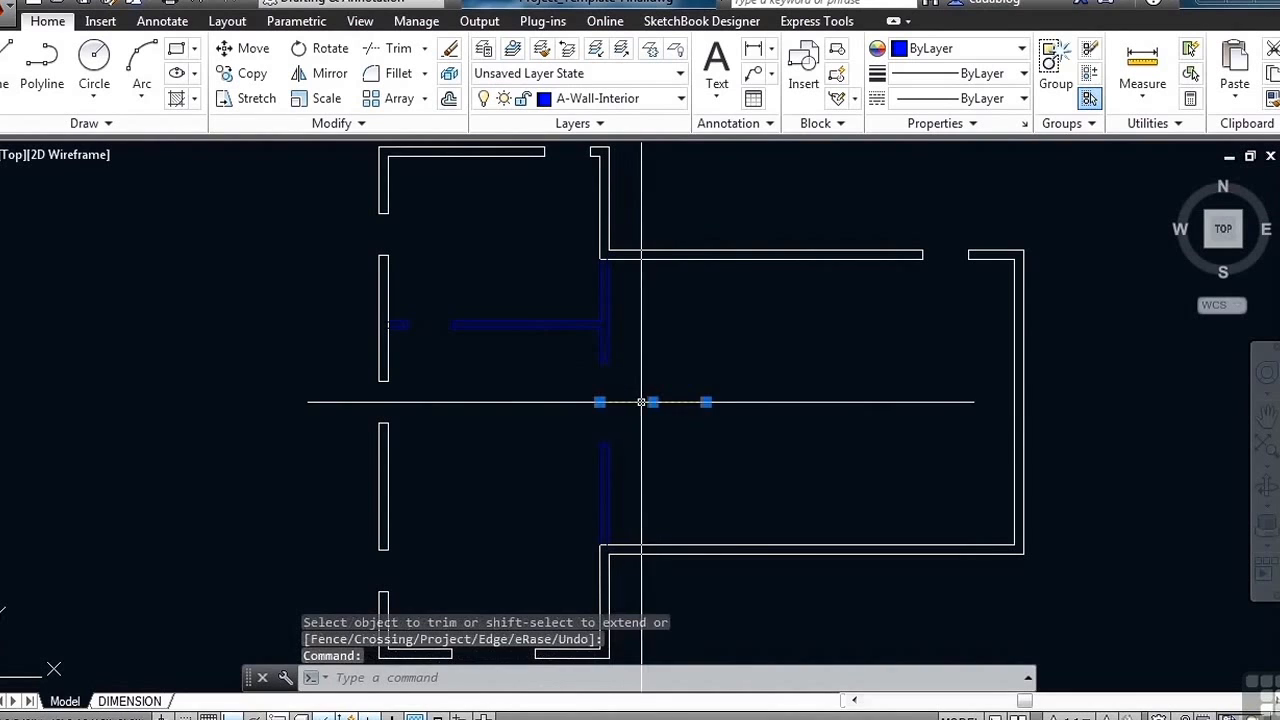
key(Delete)
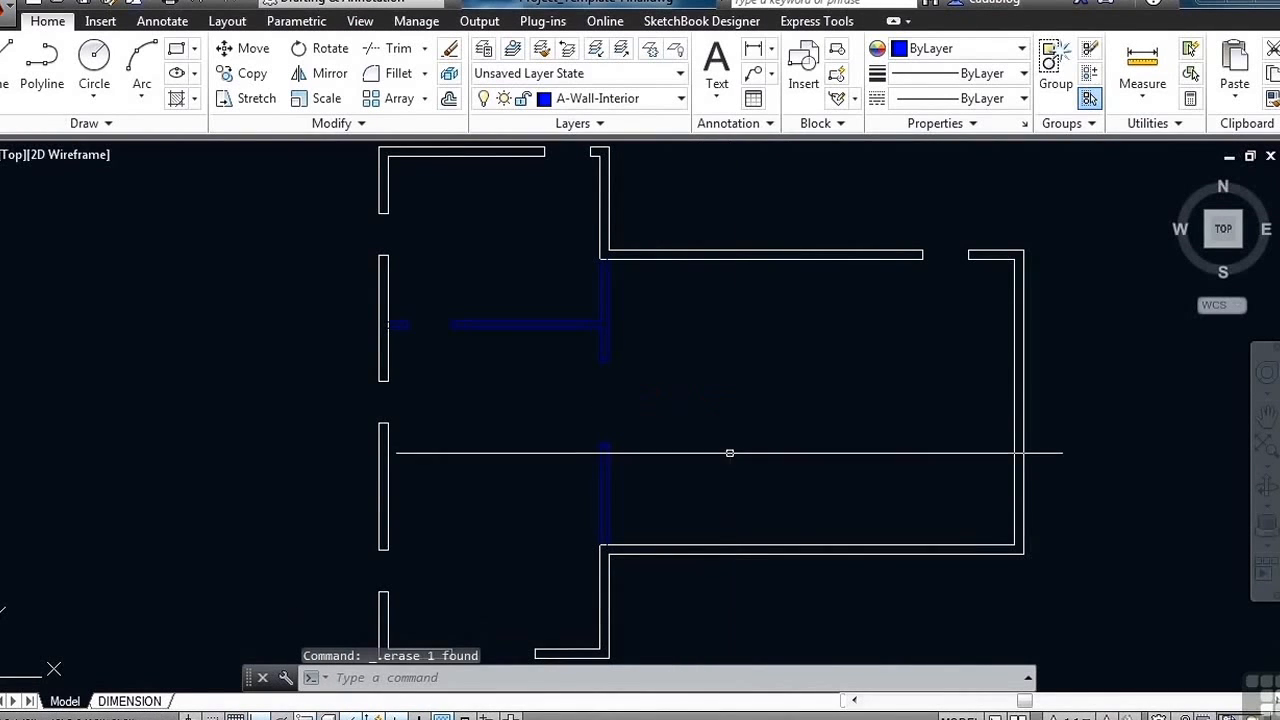
- Make A-Walls-Hatch the current layer
scroll(576, 380, down, 2)
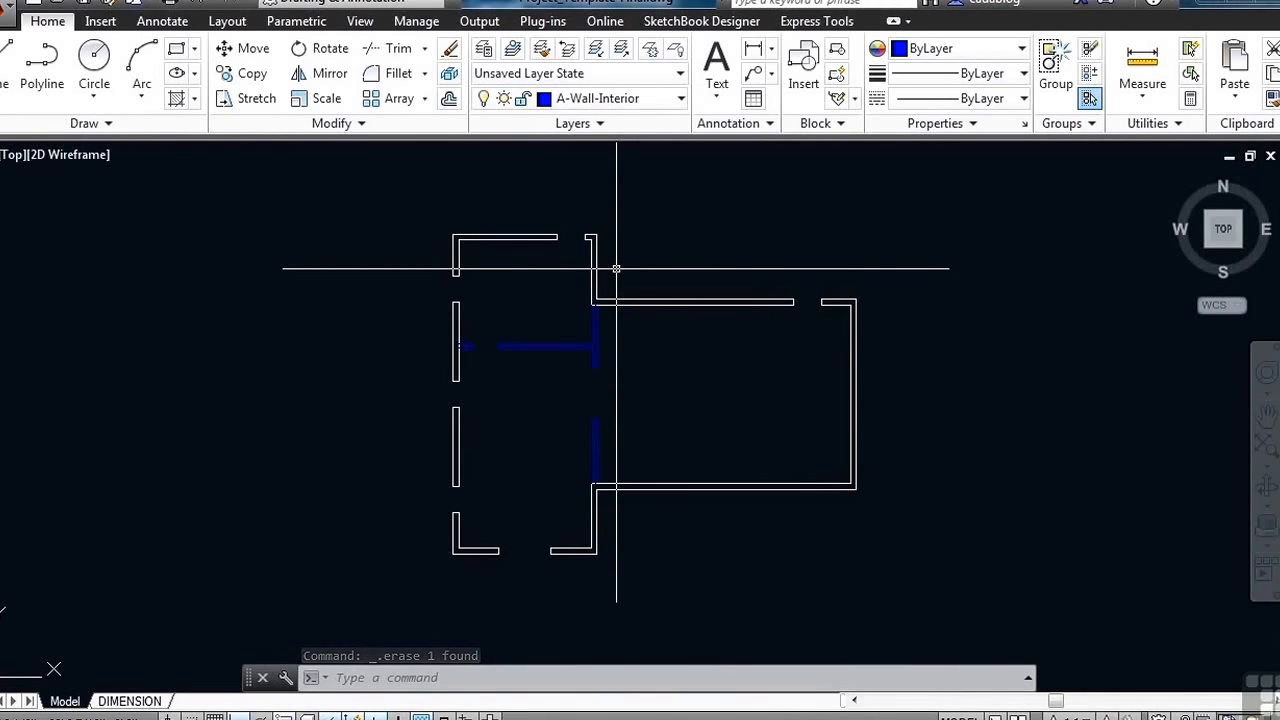
click(664, 98)
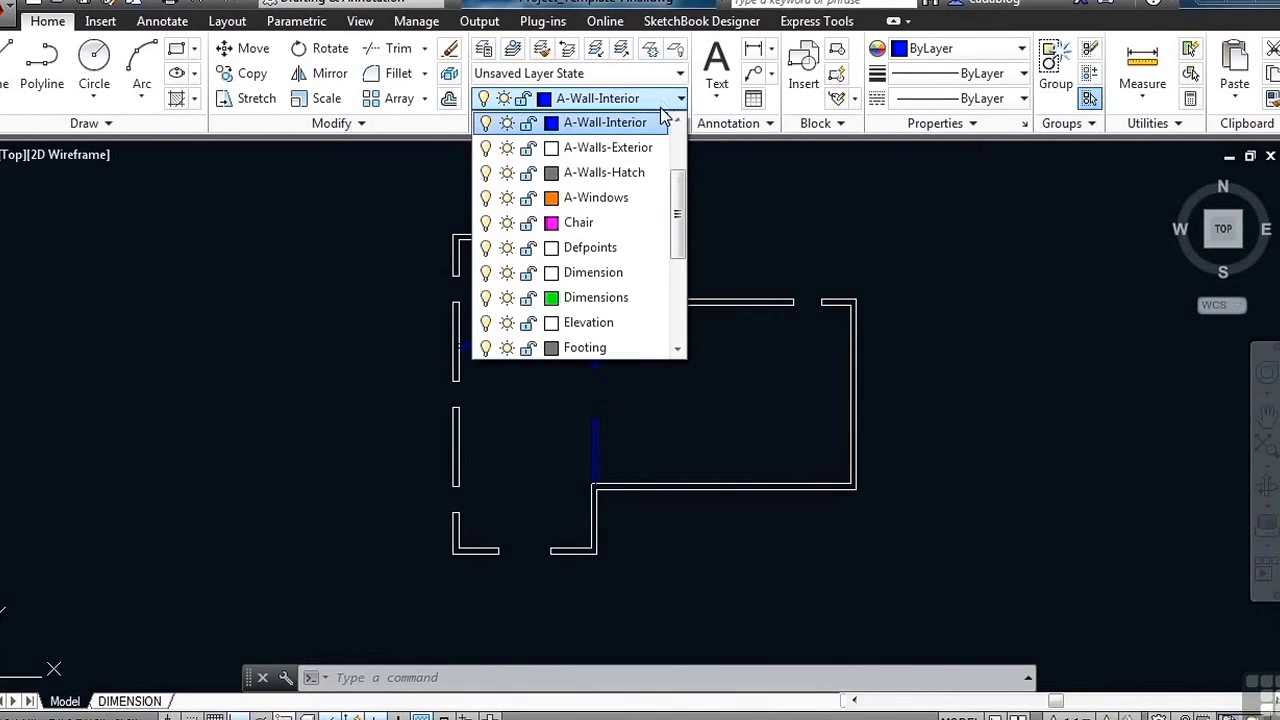
click(607, 176)
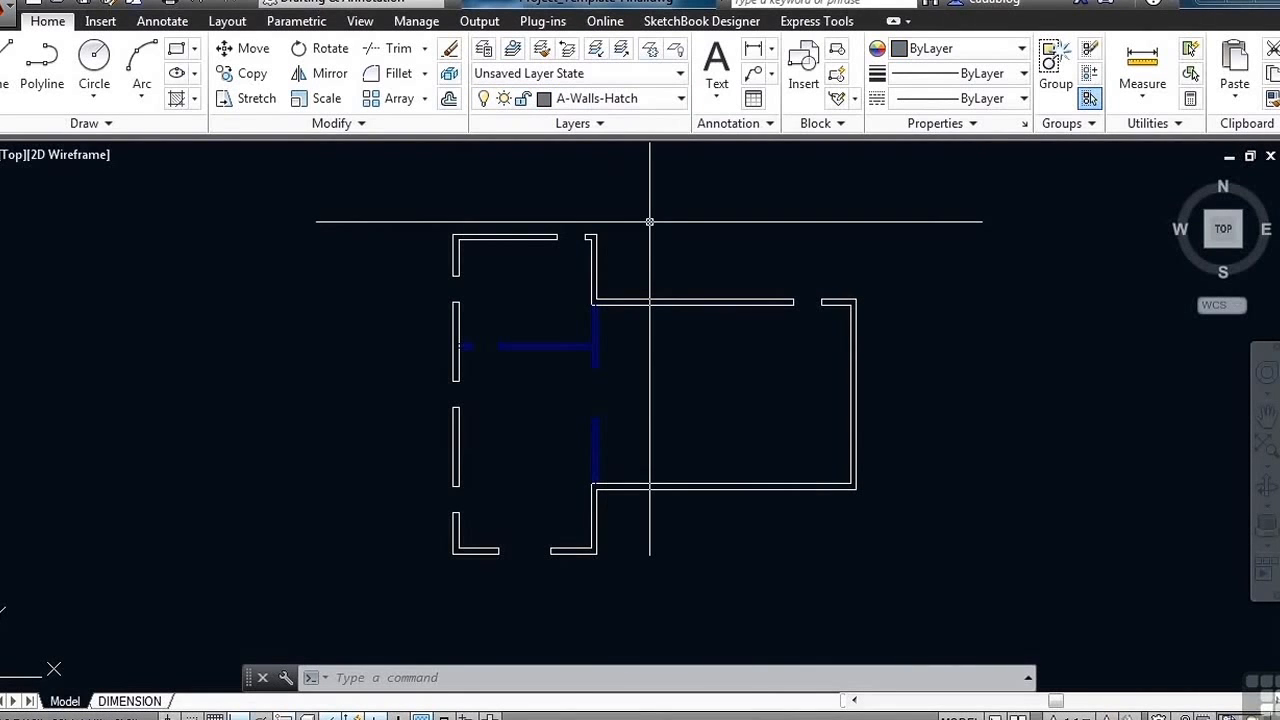
- Start a hatch with the ANSI31 pattern, an angle of 30 and a scale of 10
text(hatch)
key(Return)
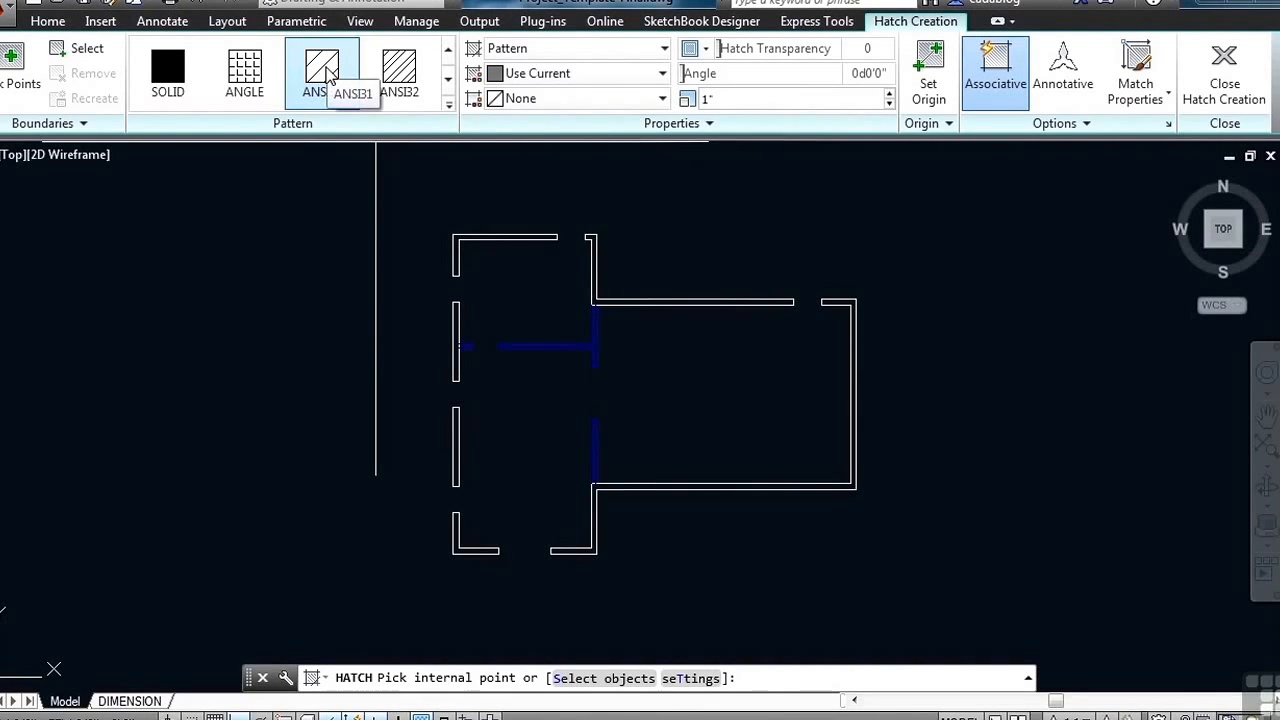
click(754, 73)
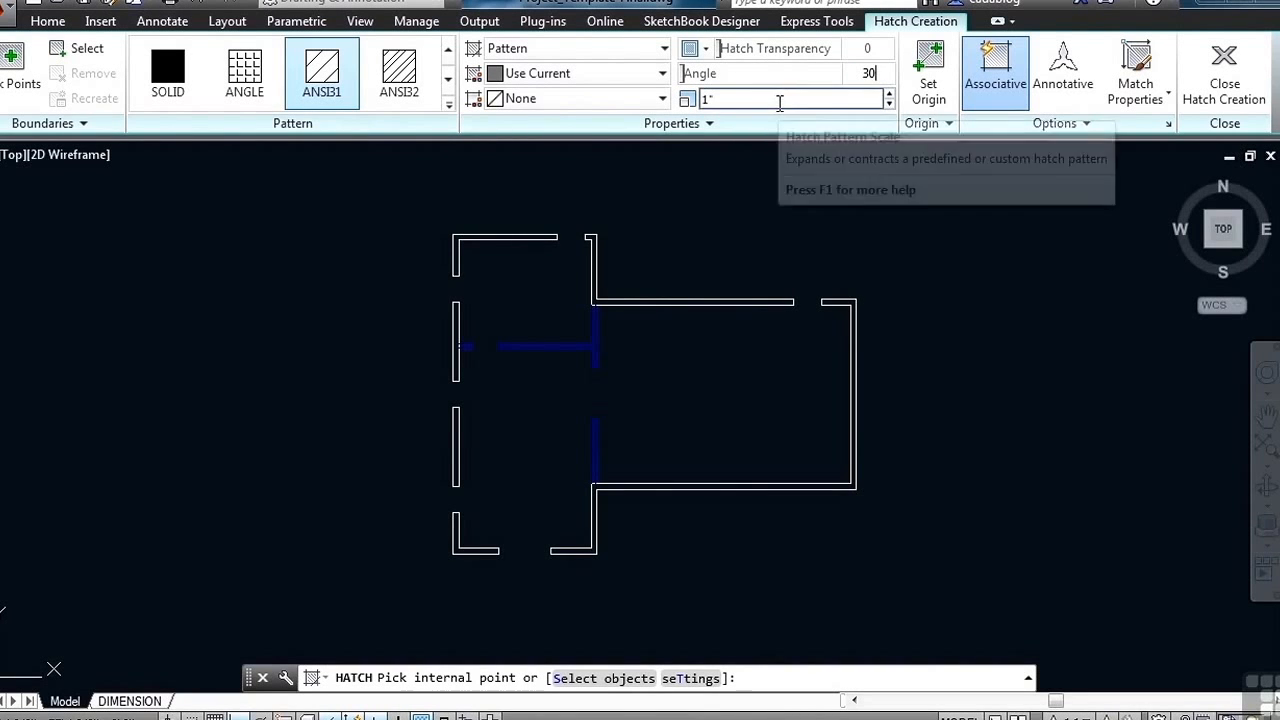
click(772, 100)
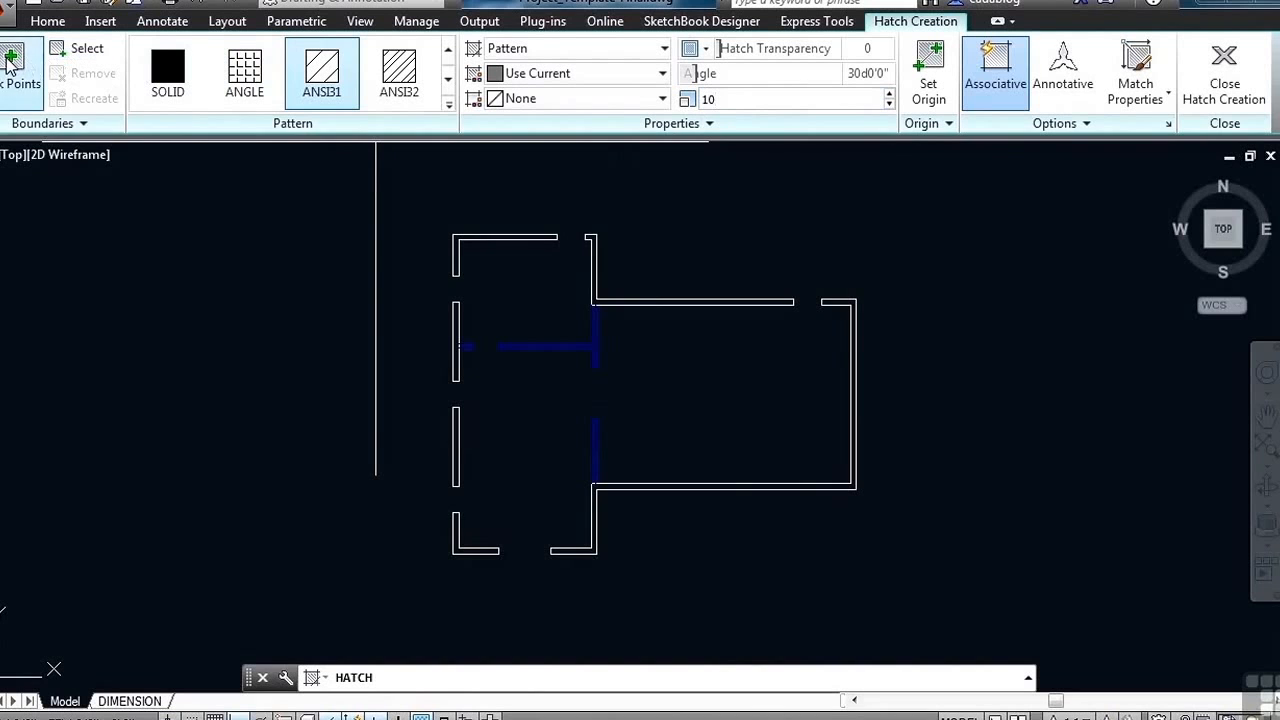
key(Return)
- Hatch the four exterior wall segments along the plan's west side, including the northwest and southwest corner pieces
scroll(445, 220, up, 4)
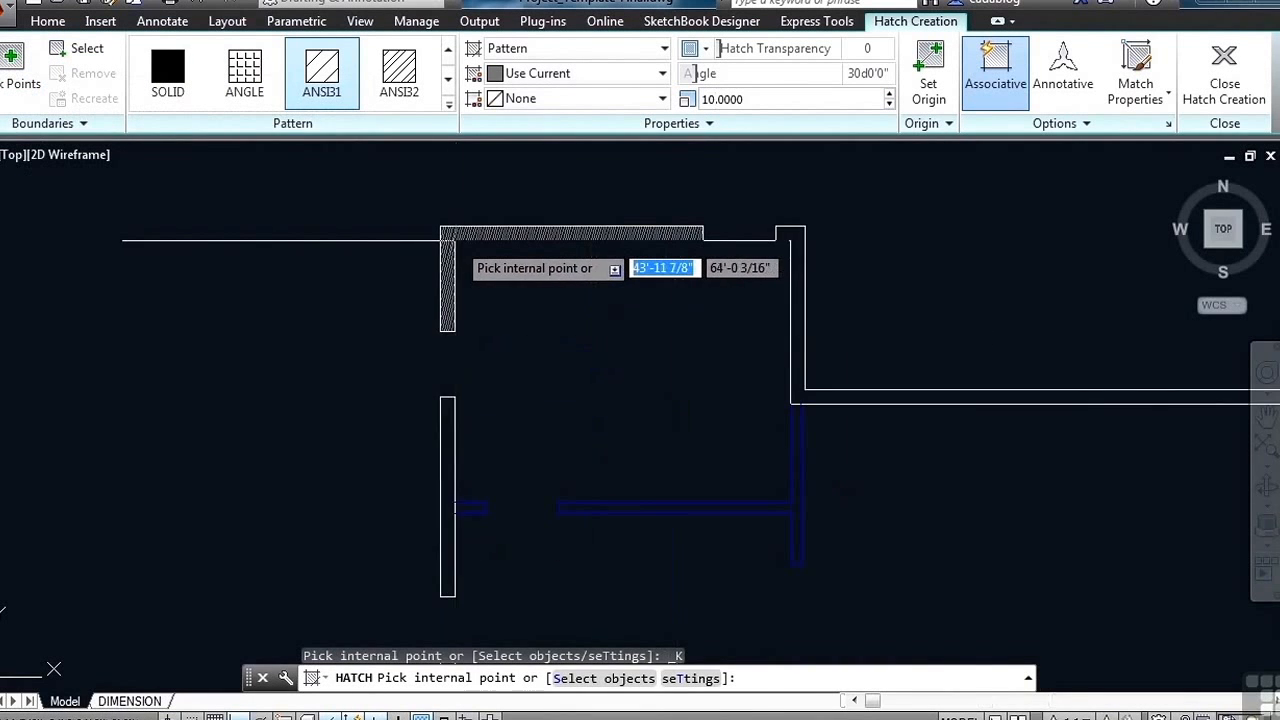
scroll(451, 238, up, 4)
click(441, 229)
scroll(439, 227, down, 6)
scroll(437, 374, up, 2)
scroll(437, 374, up, 2)
click(434, 361)
scroll(465, 230, down, 4)
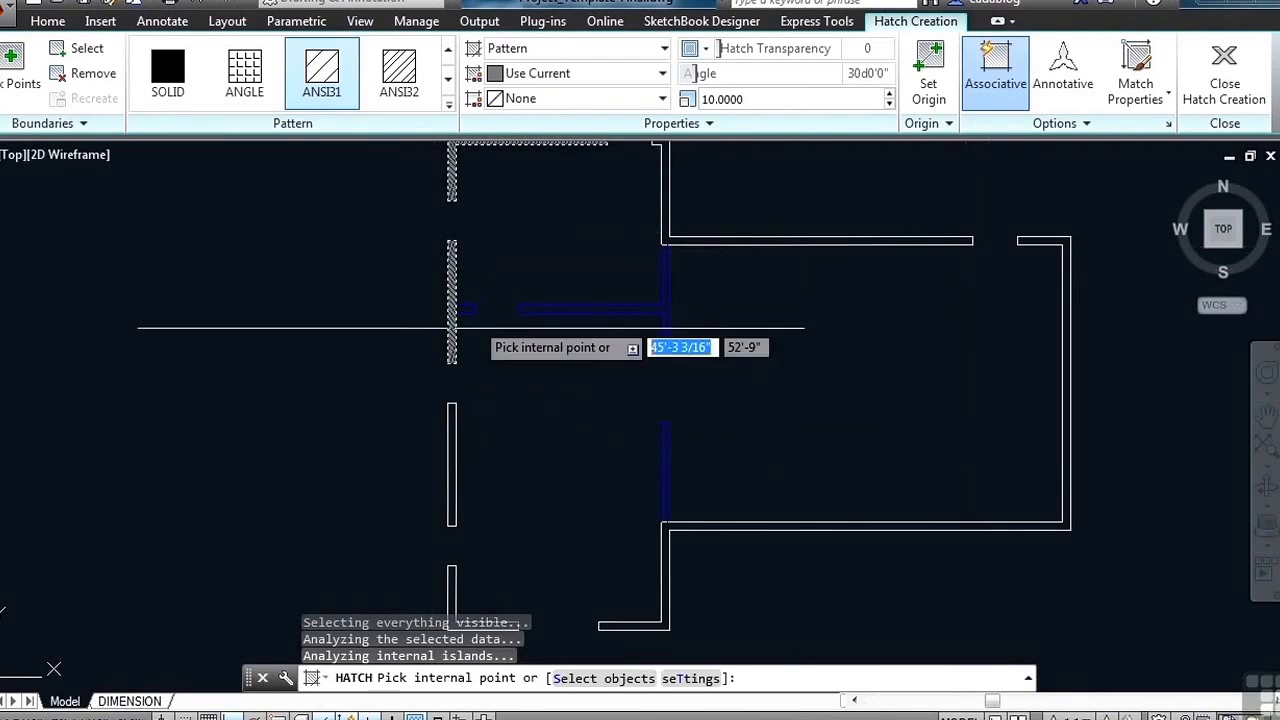
scroll(448, 460, up, 4)
click(453, 463)
scroll(453, 203, down, 4)
scroll(456, 362, up, 4)
click(447, 331)
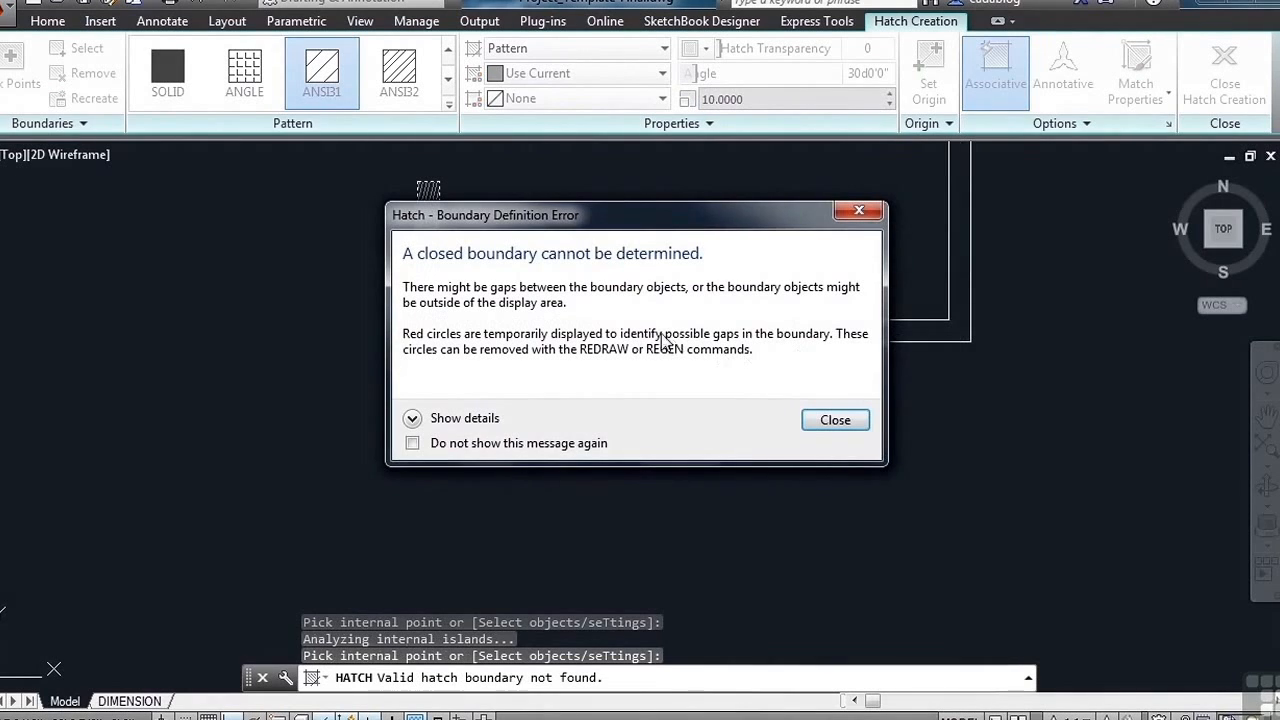
- Dismiss the boundary error and hatch the exterior wall running from the south opening around the east wing to its north opening
click(835, 420)
scroll(690, 395, up, 3)
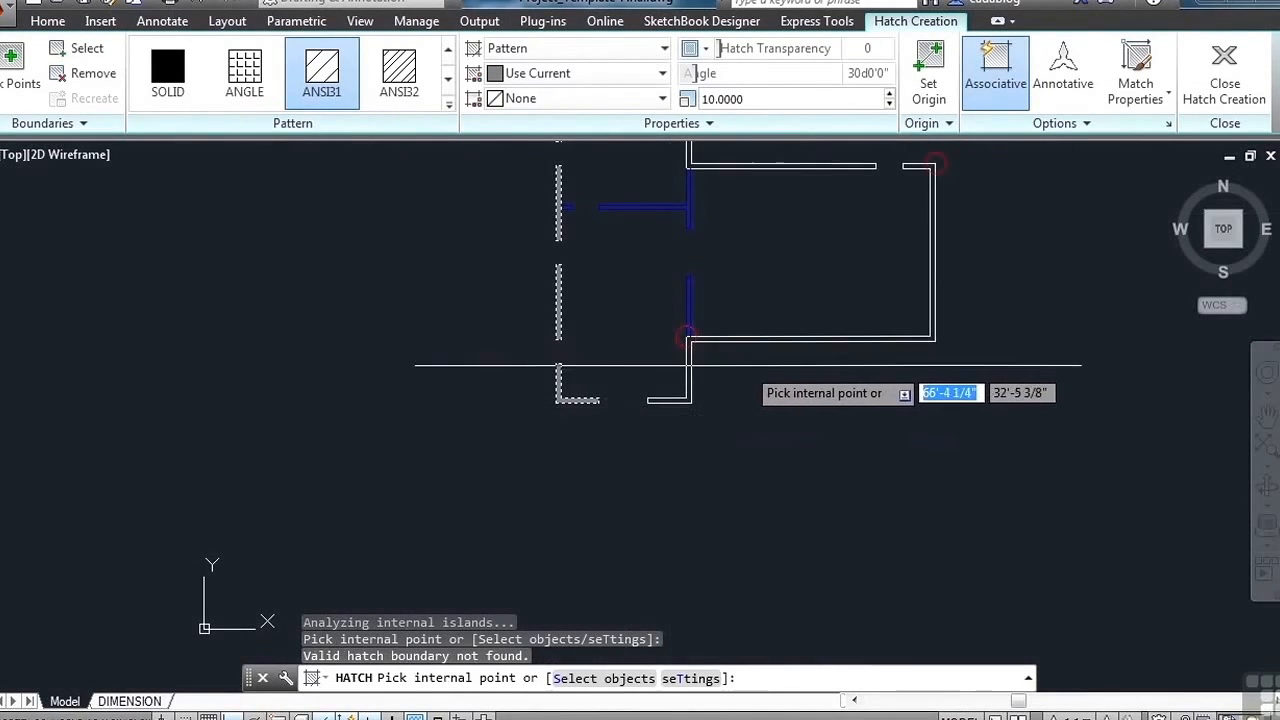
scroll(725, 335, up, 4)
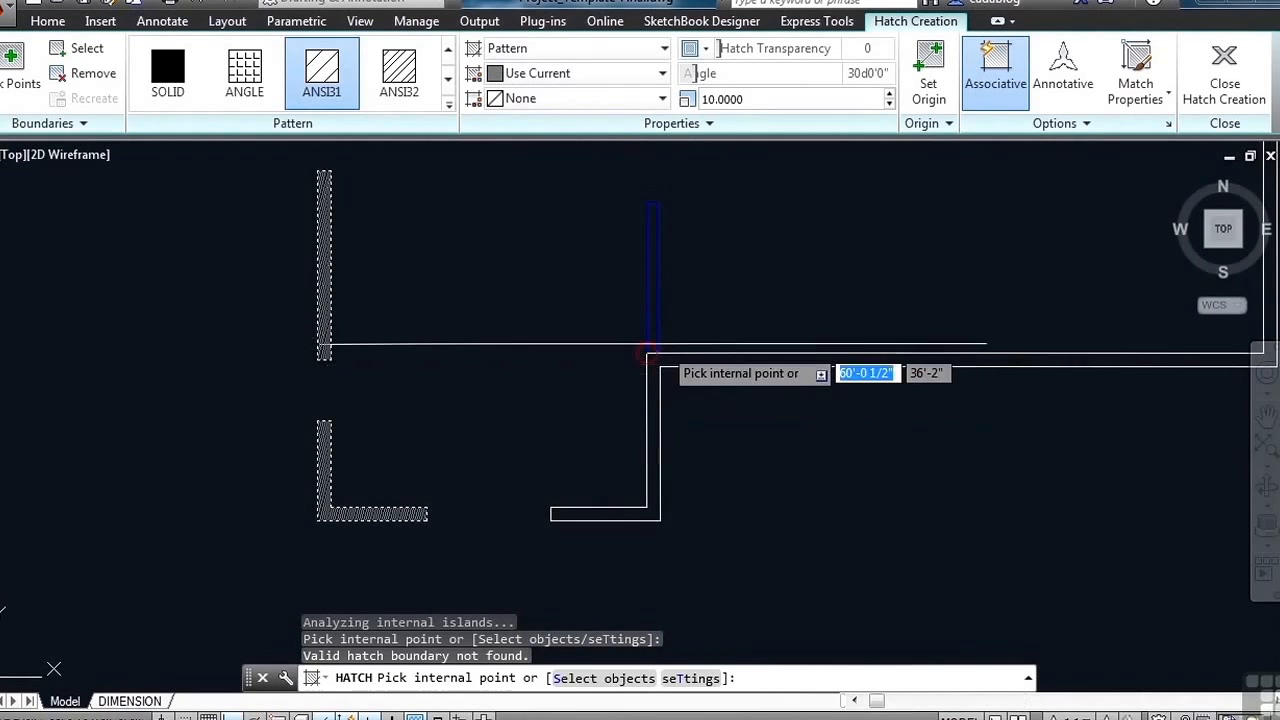
scroll(612, 385, down, 4)
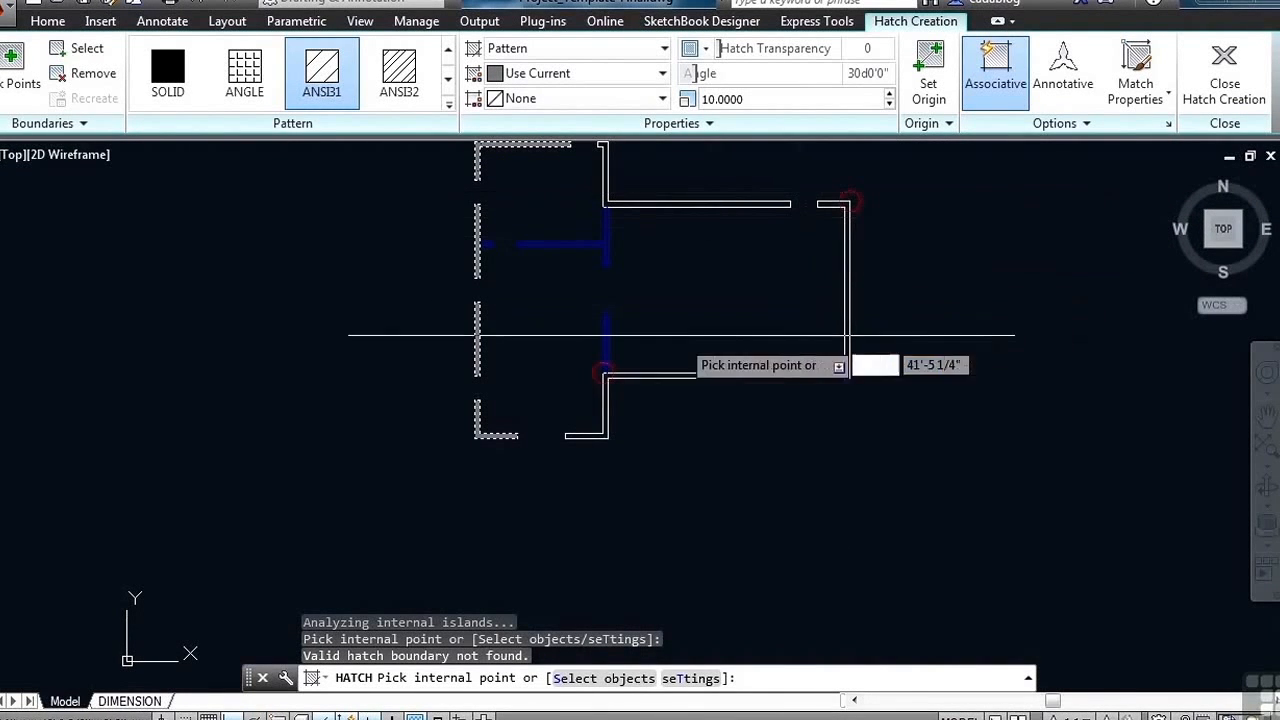
click(751, 390)
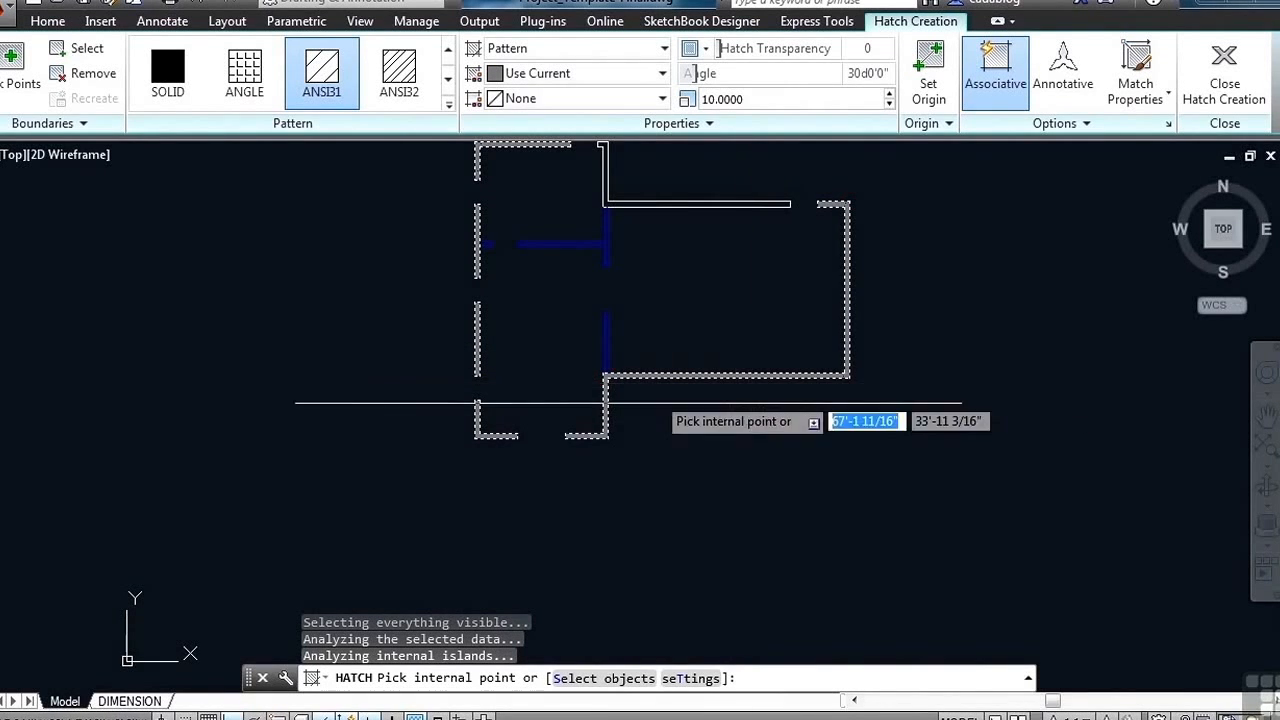
- Hatch the remaining exterior wall between the main block's north opening and the east wing's north opening
scroll(630, 403, up, 5)
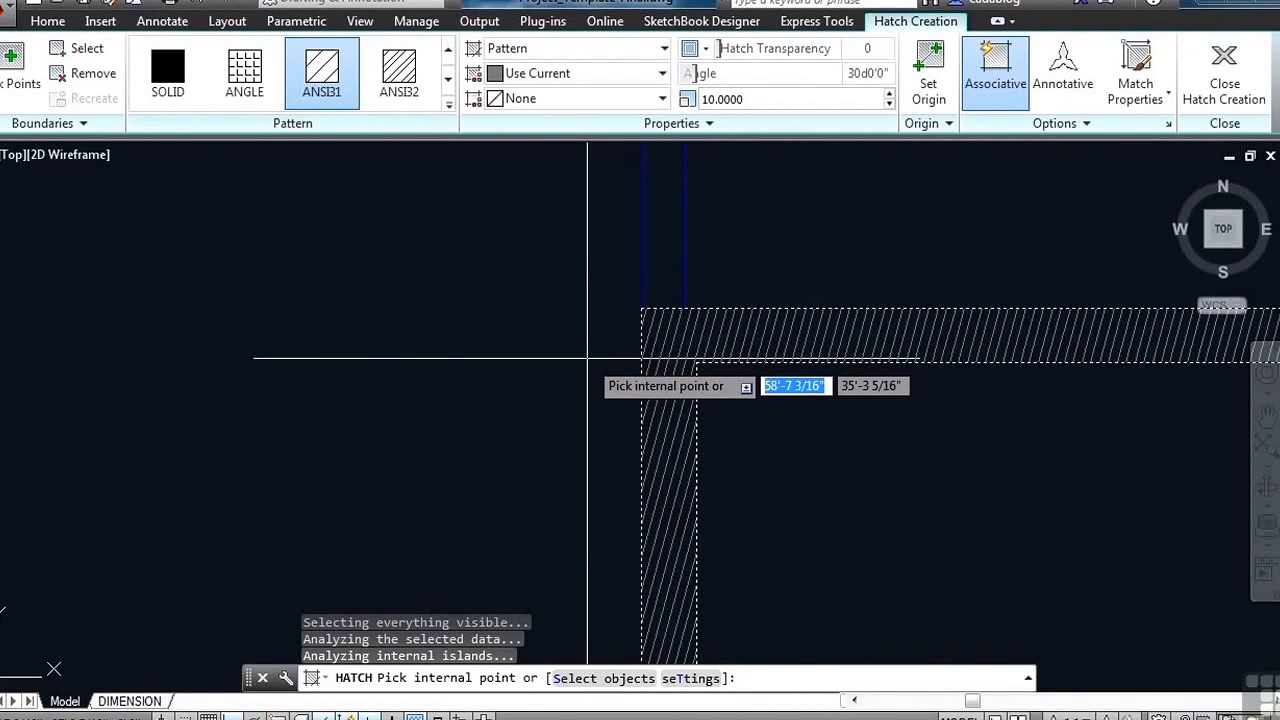
scroll(581, 390, down, 7)
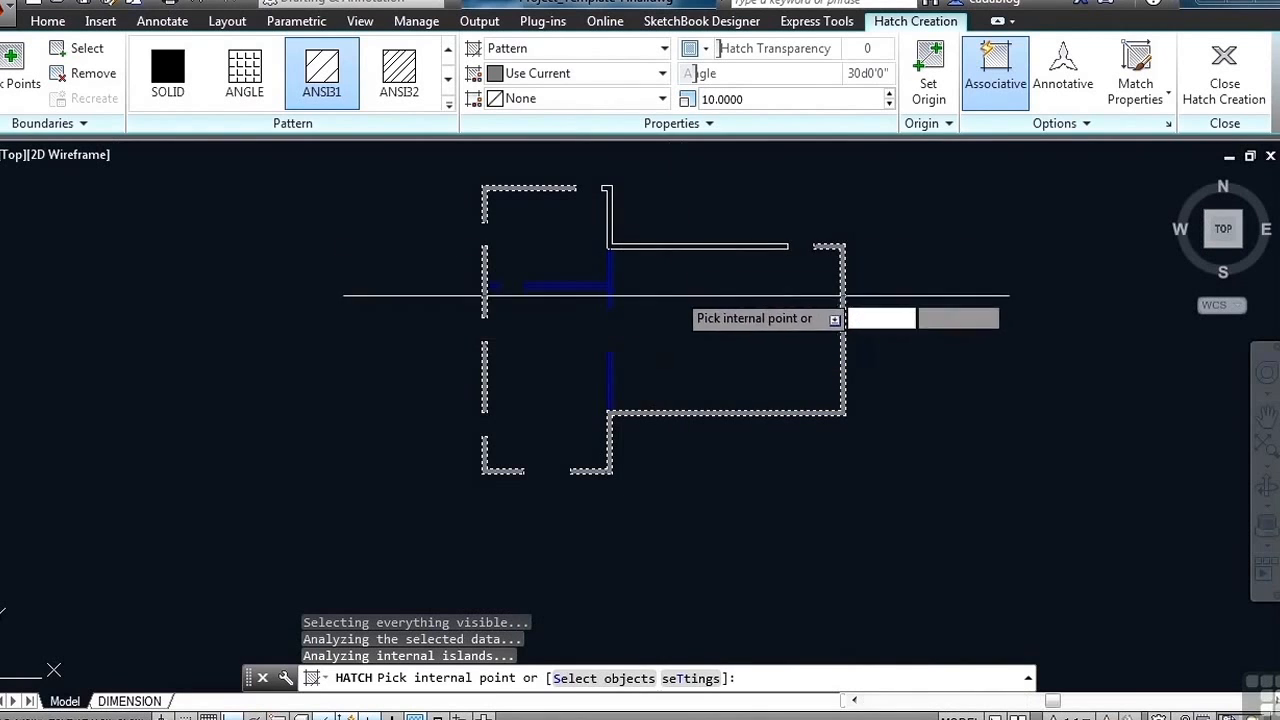
scroll(655, 265, up, 4)
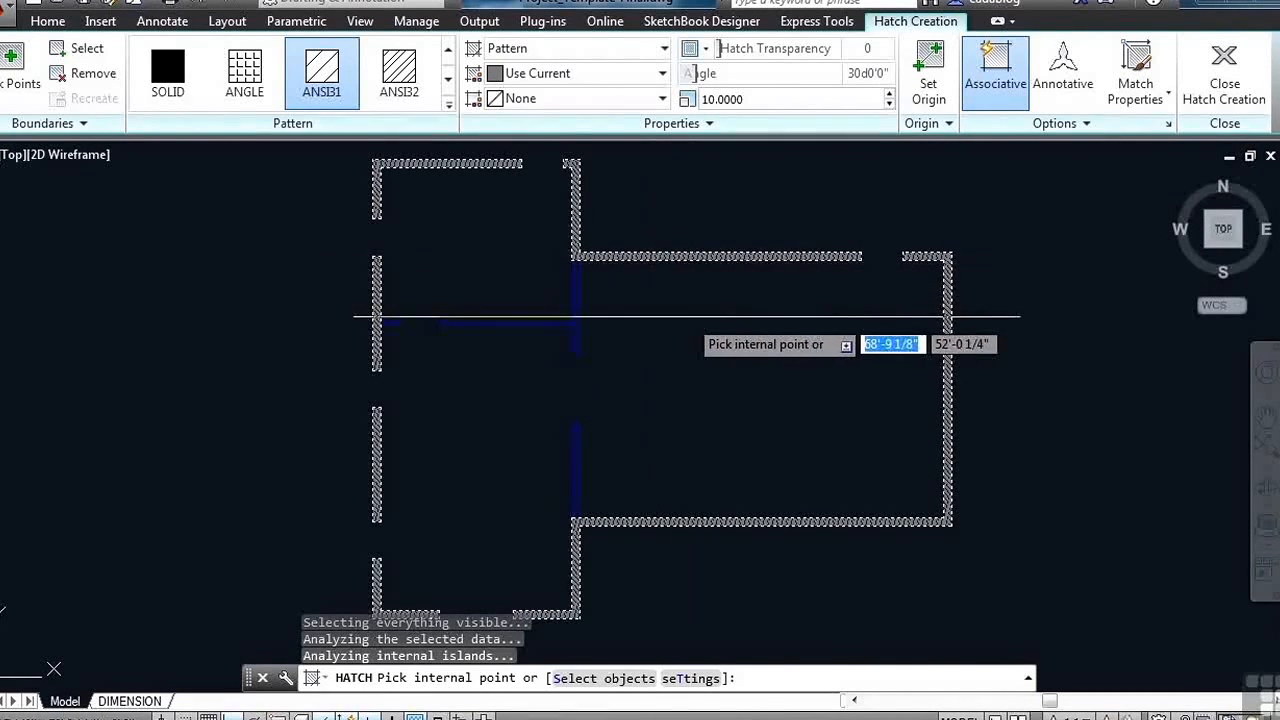
scroll(677, 323, down, 2)
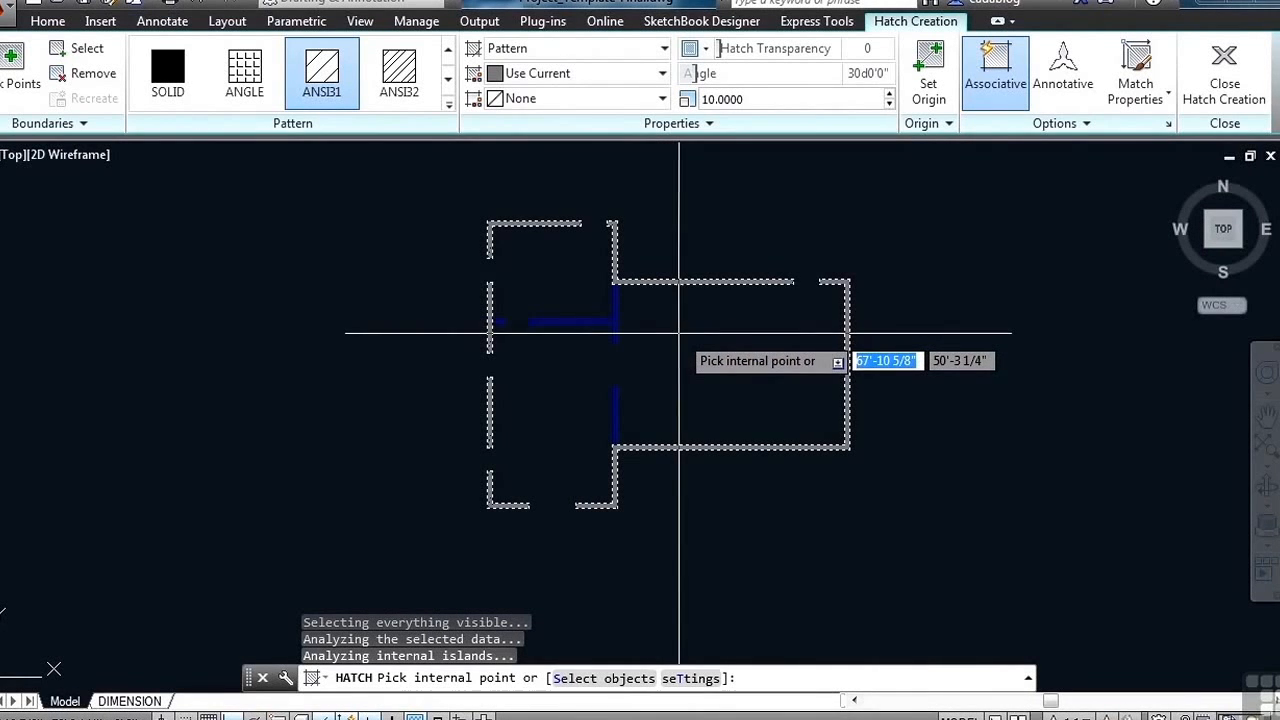
- Set the scale of the exterior wall hatch to 20
scroll(704, 245, up, 4)
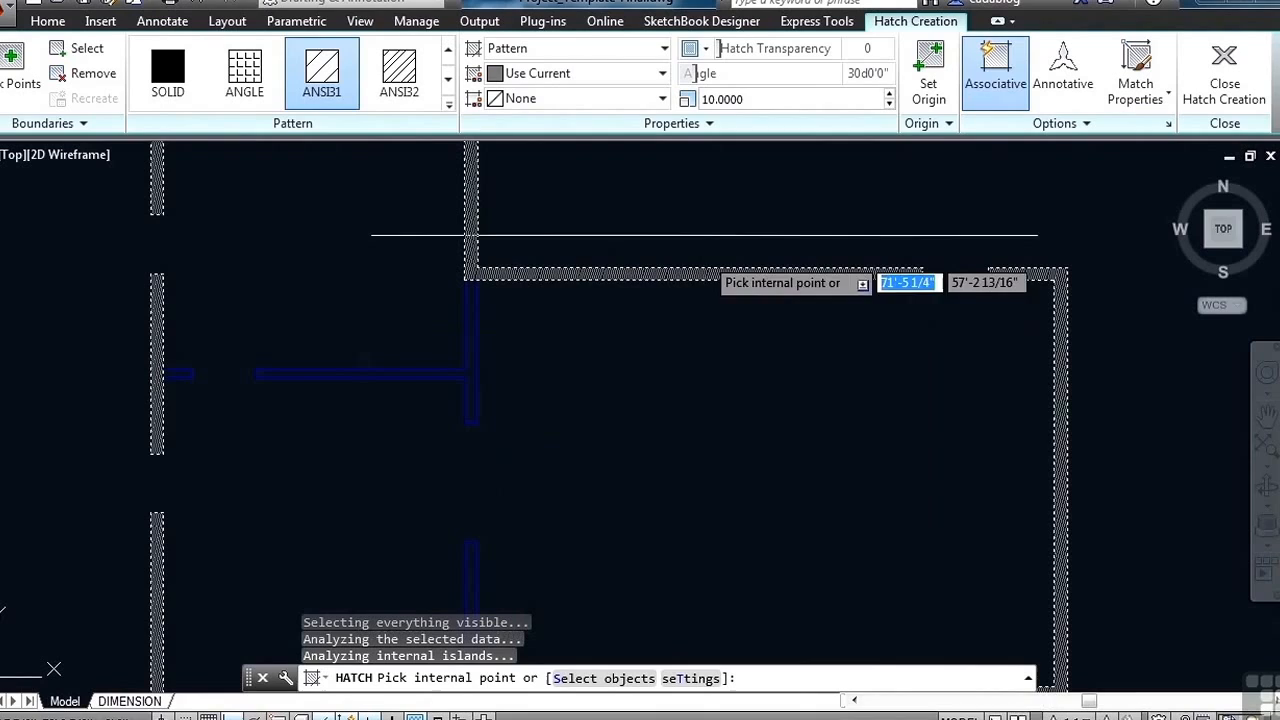
click(745, 100)
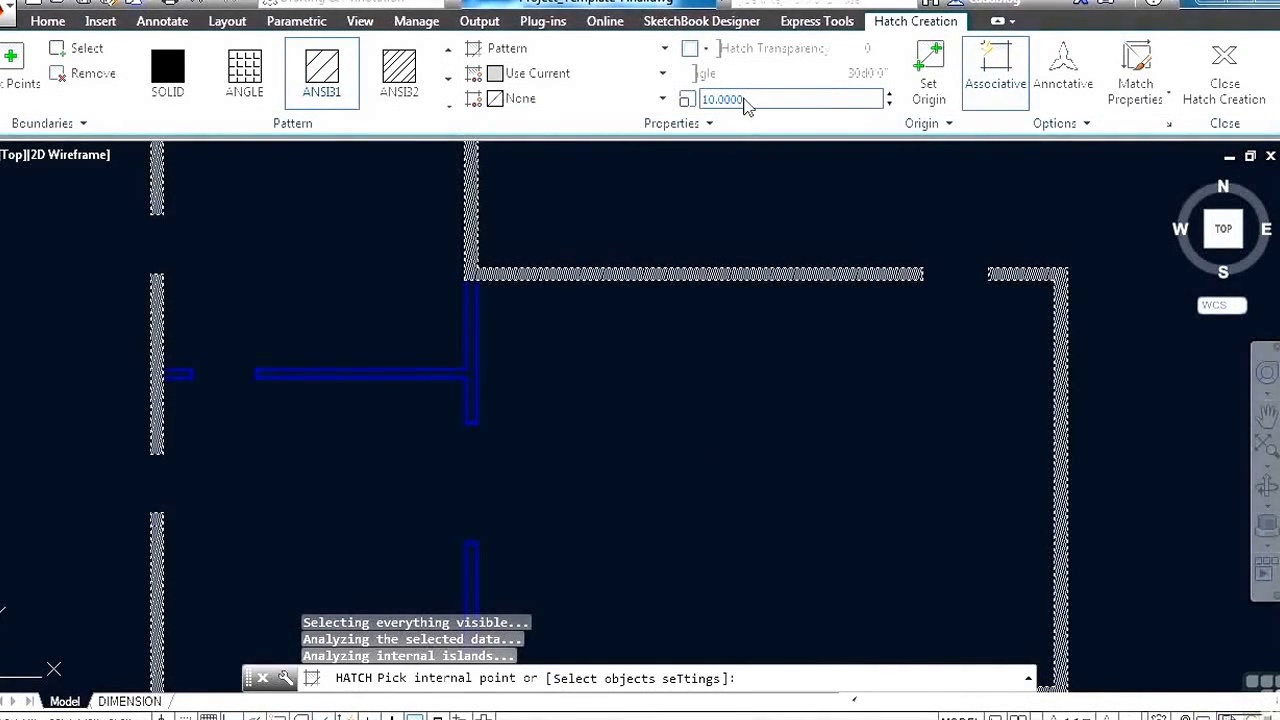
text(20)
key(Return)
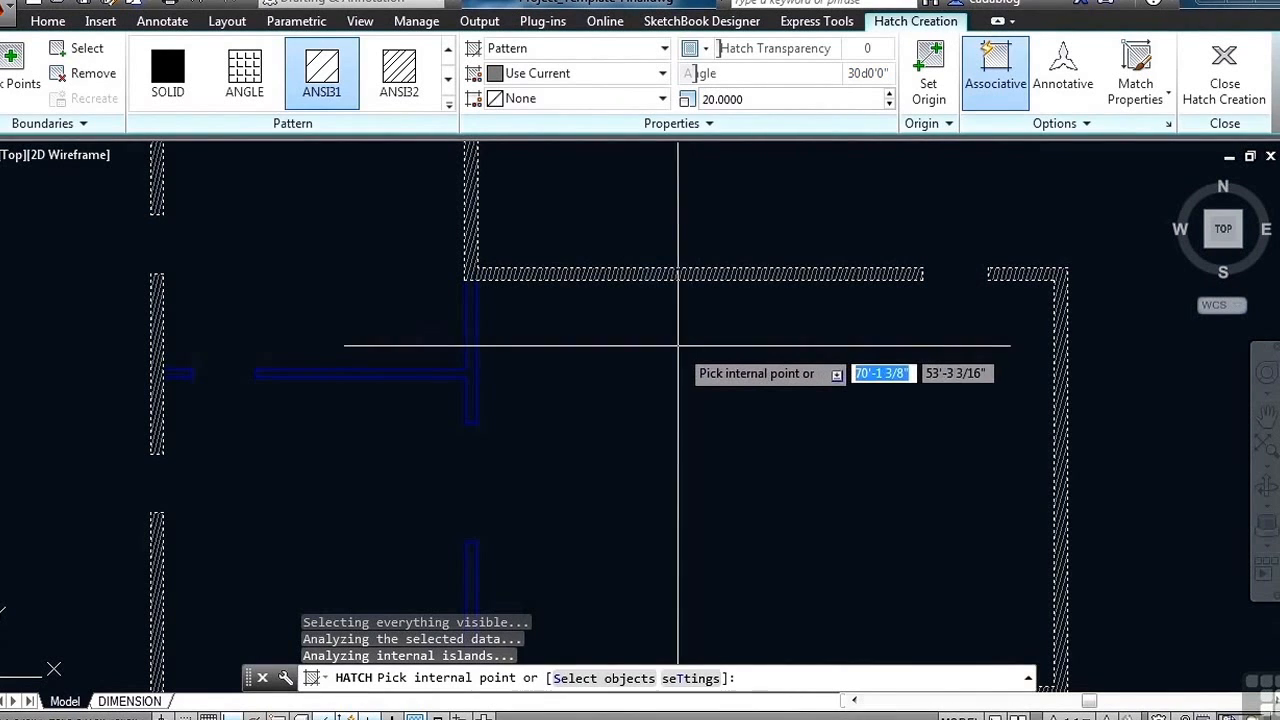
- Finish the exterior wall hatch and offset the inner line of the east wing's east wall 2' toward the room's interior
key(Return)
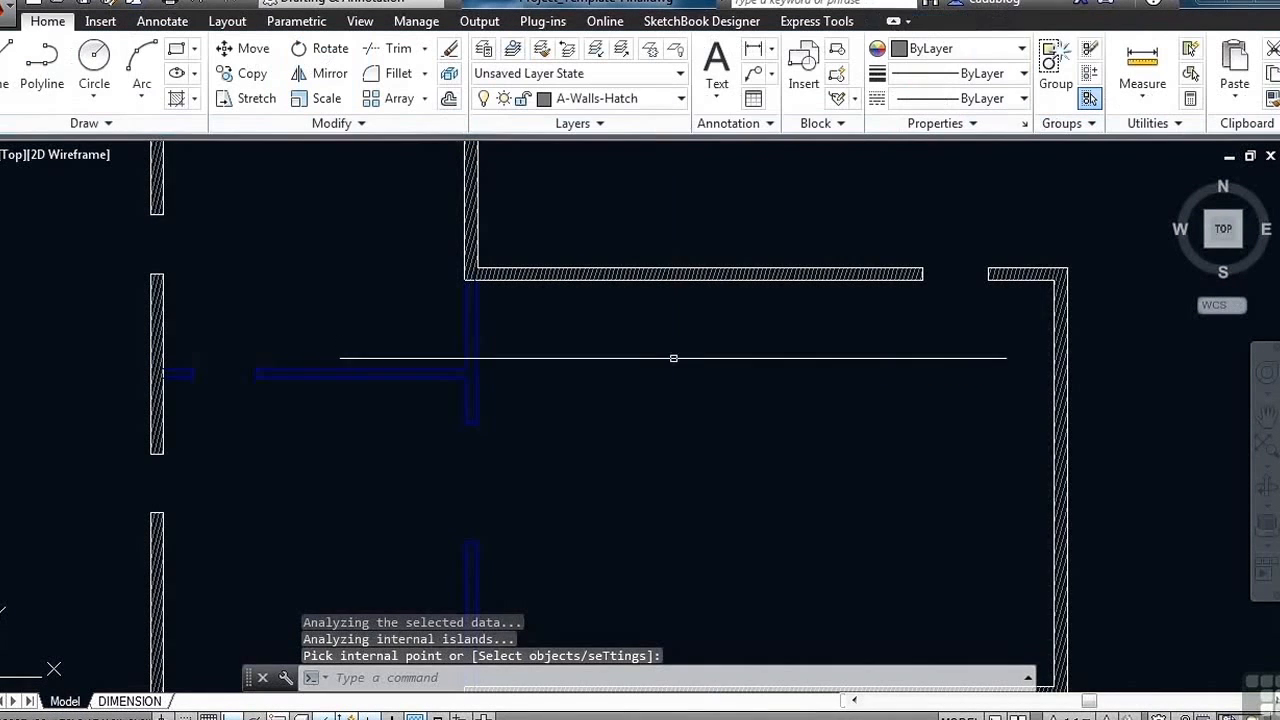
scroll(623, 340, down, 4)
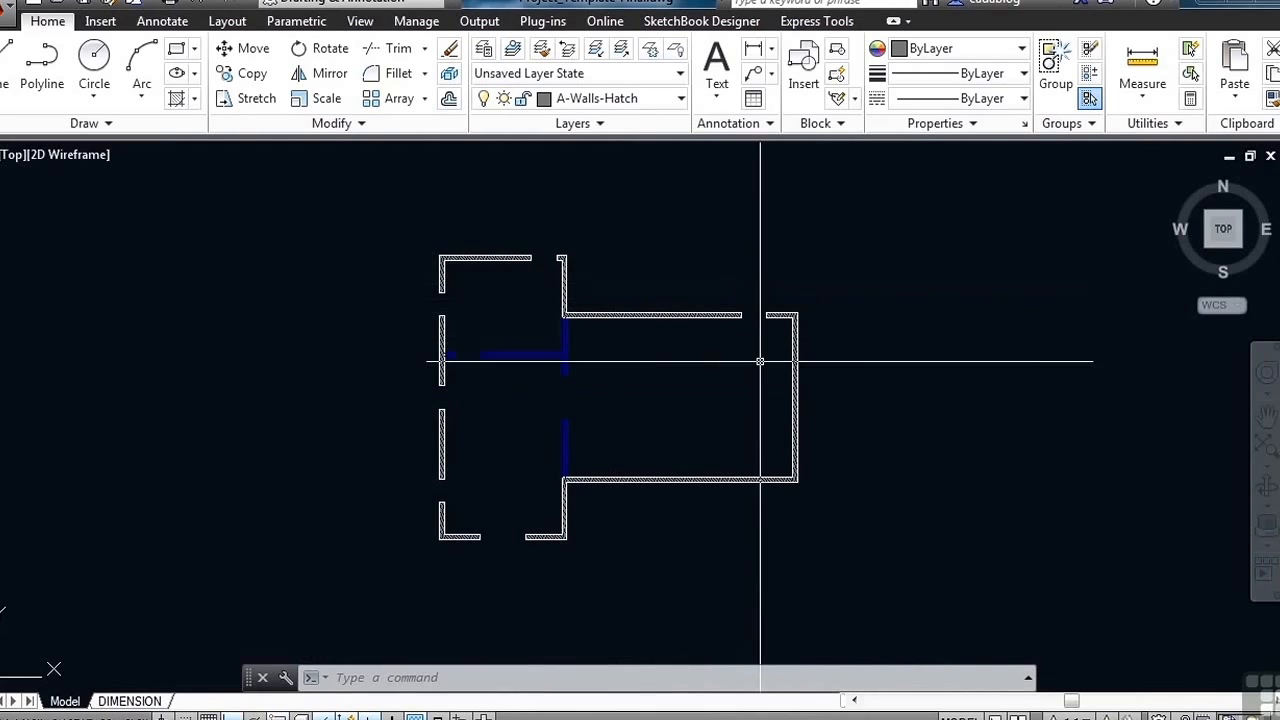
text(o)
key(Return)
text(2)
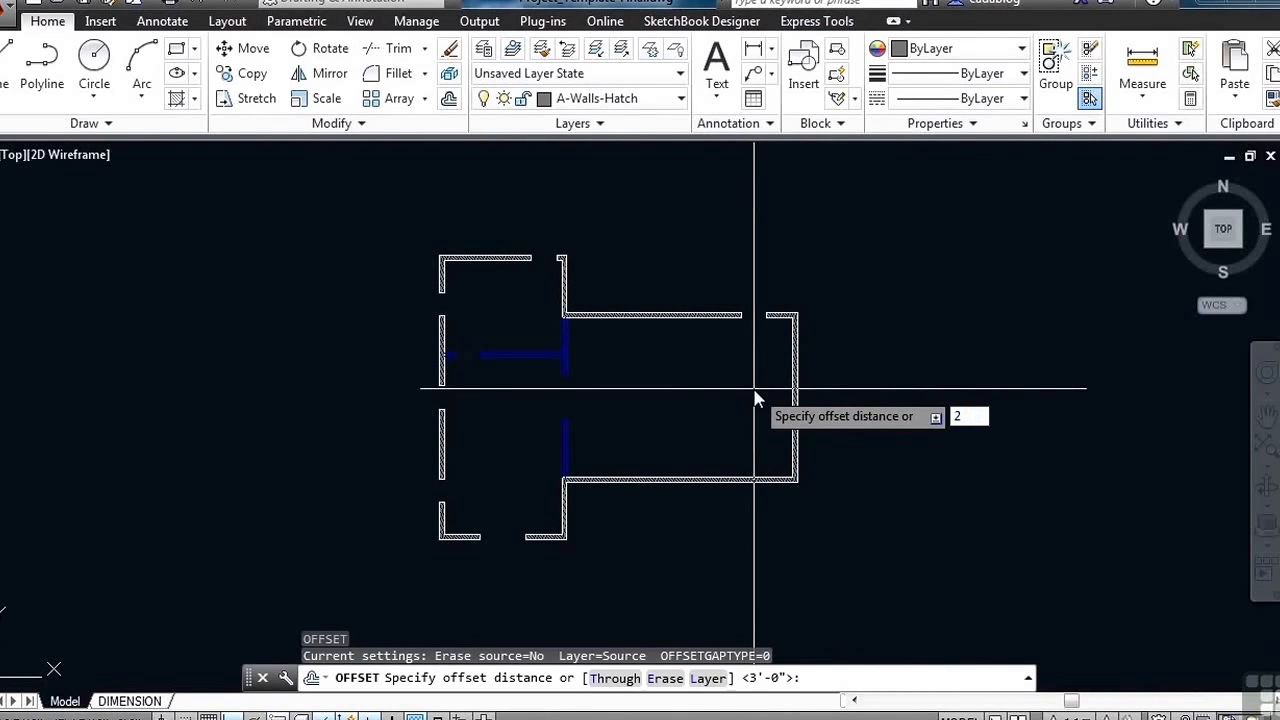
text(')
key(Return)
scroll(770, 390, up, 2)
click(768, 390)
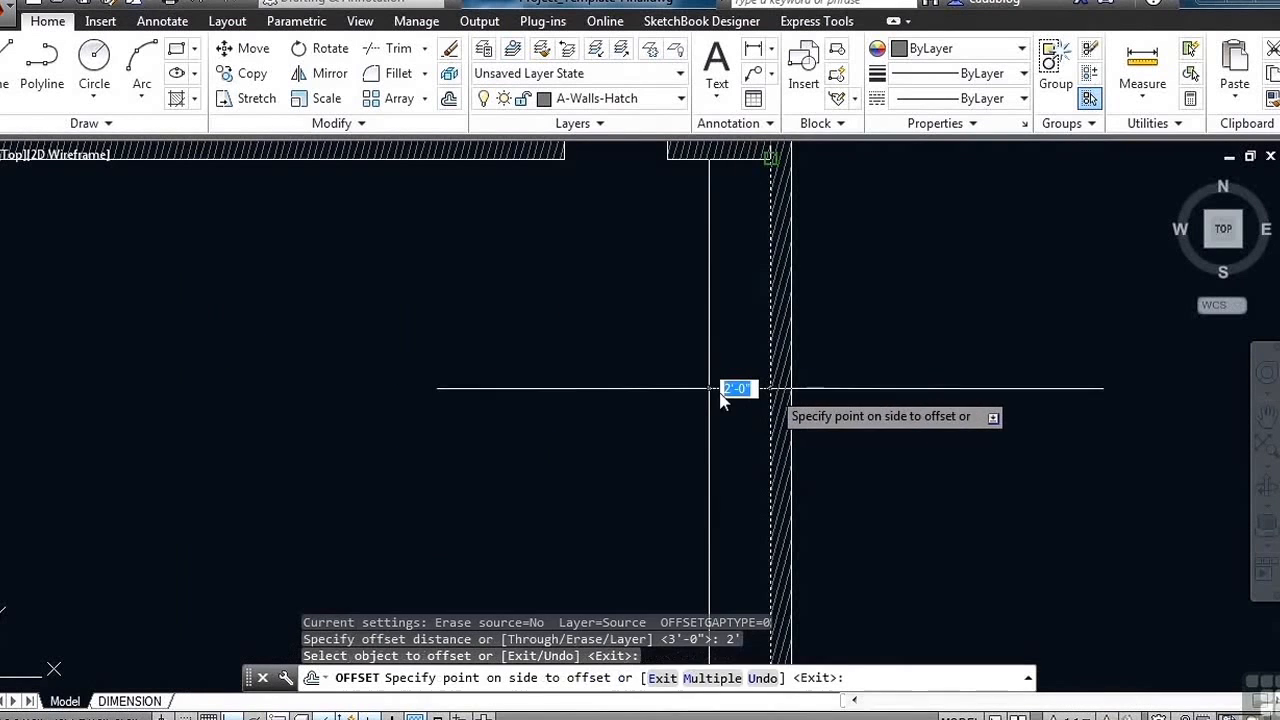
click(705, 392)
scroll(680, 372, down, 3)
key(Return)
- Match the properties of the offset line in the east wing to those of the blue interior wall between the main block and wing
text(ma)
key(Return)
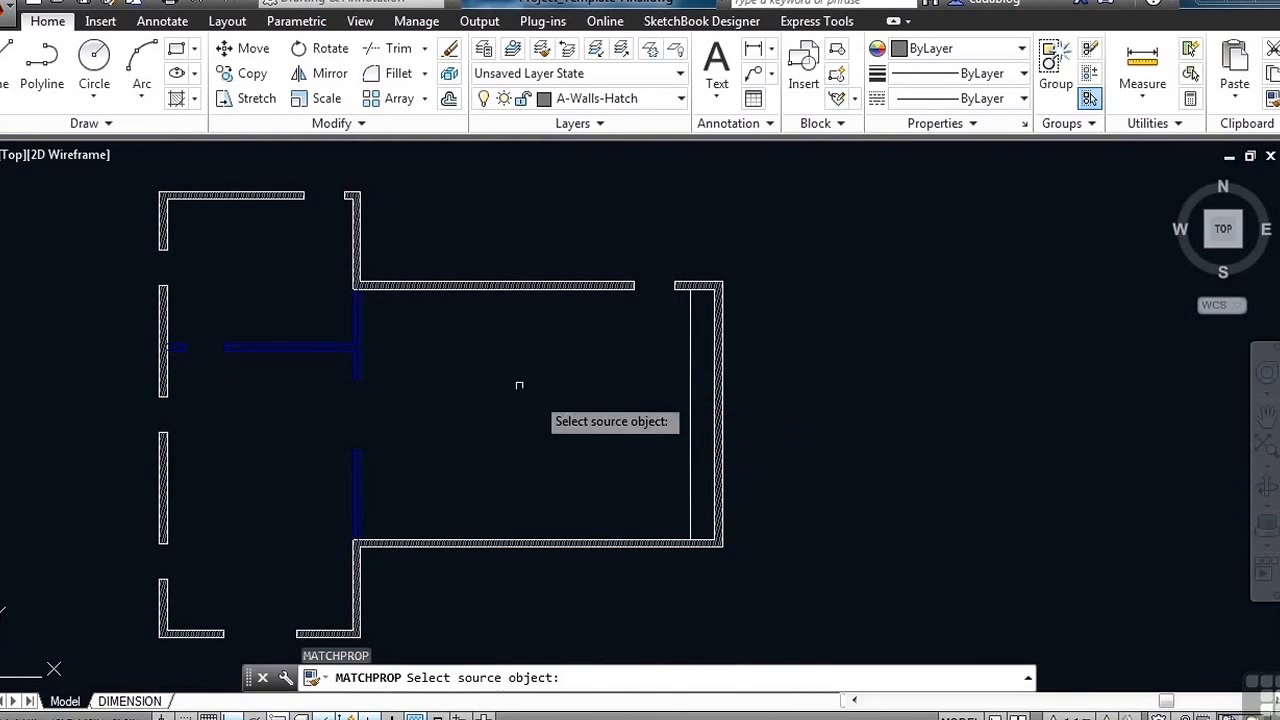
click(357, 362)
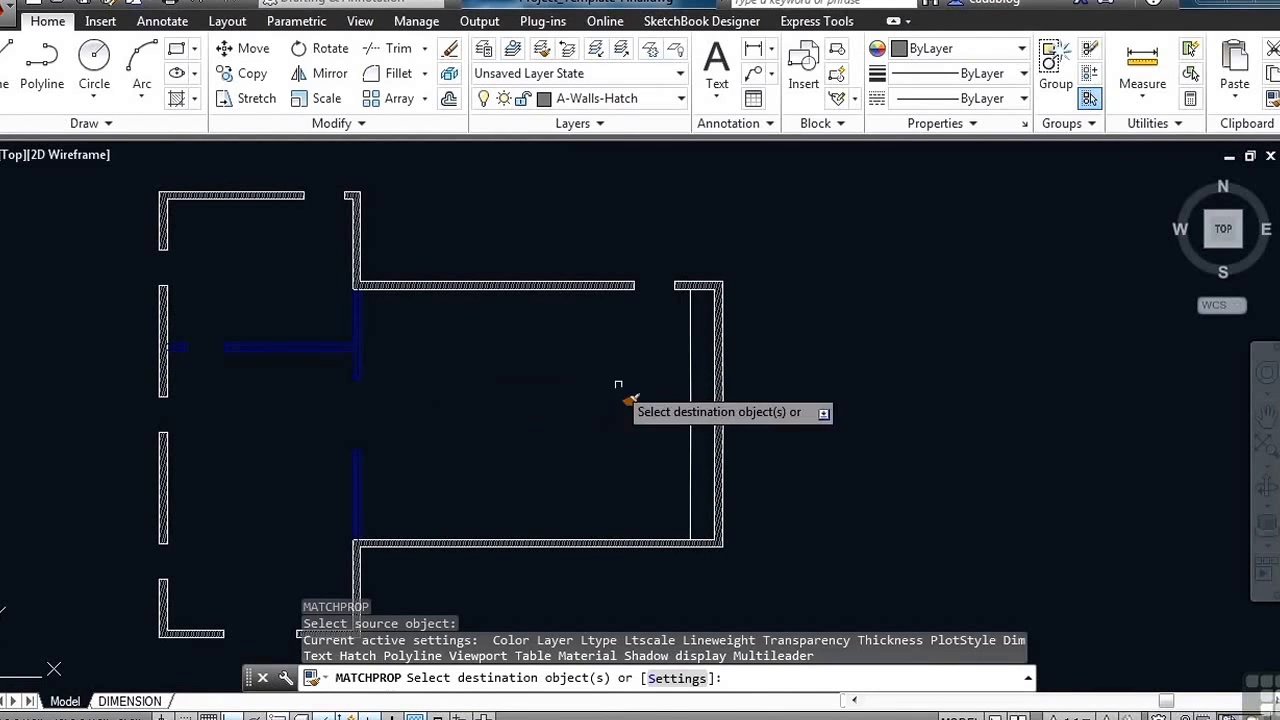
click(691, 391)
key(Return)
scroll(700, 390, down, 3)
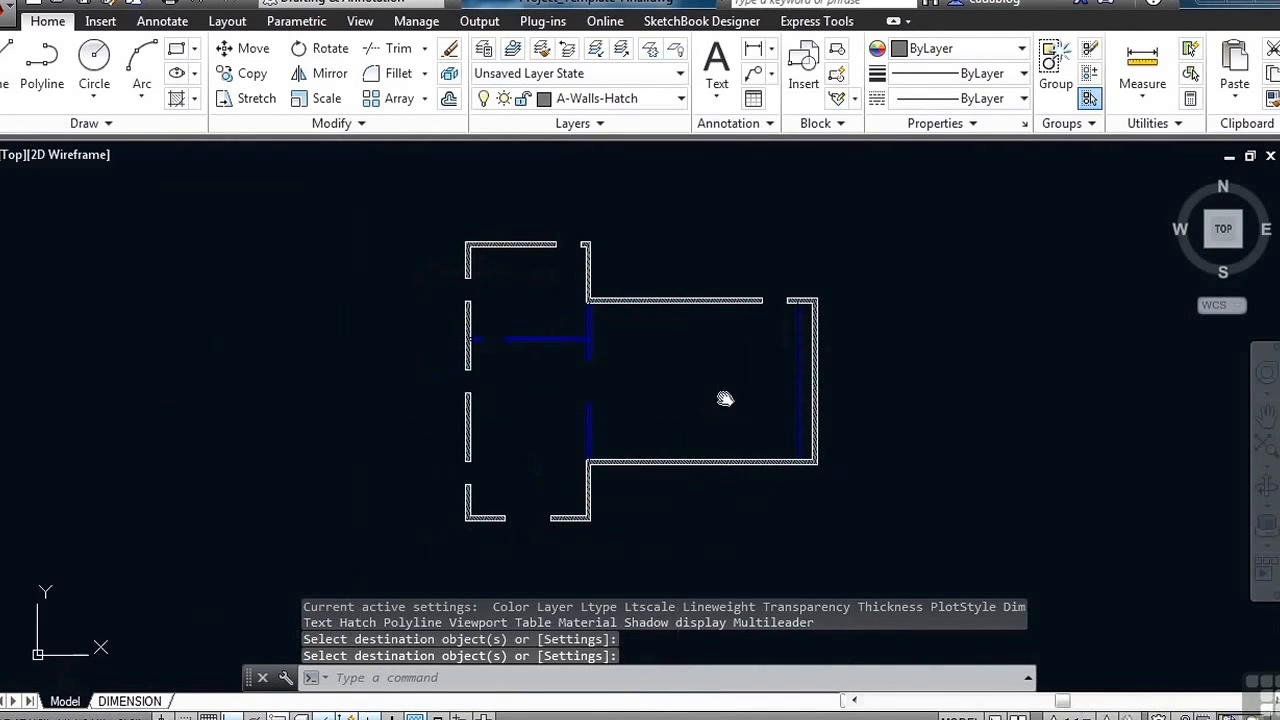